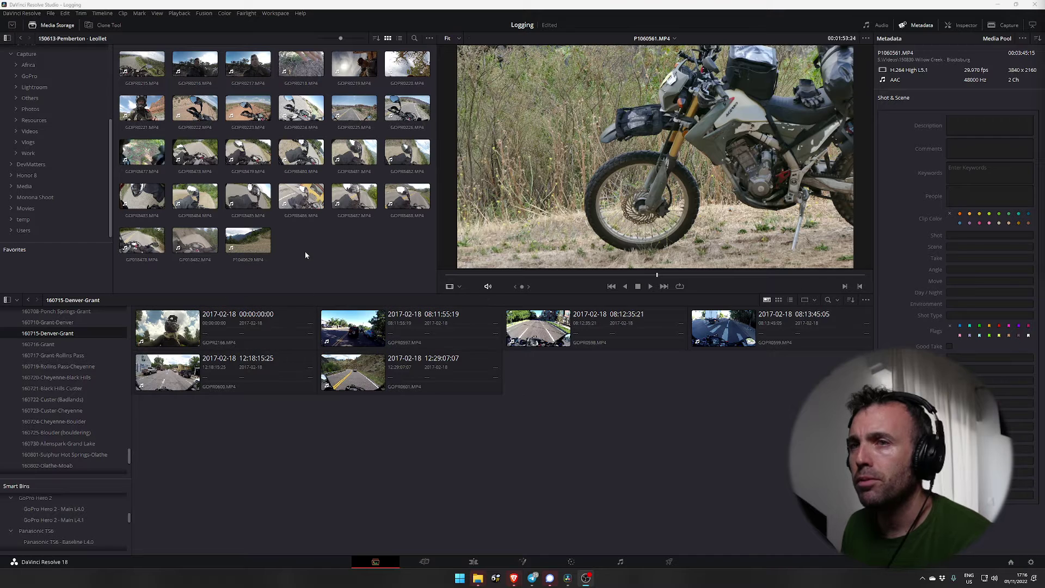
Collapse the folder tree of the TOSH-00-17 (T:) drive in the media storage and show the drive's root folders
{"action": "scroll", "coordinate": [38, 109], "scroll_direction": "up", "scroll_amount": 5}
{"action": "left_click", "coordinate": [6, 150]}
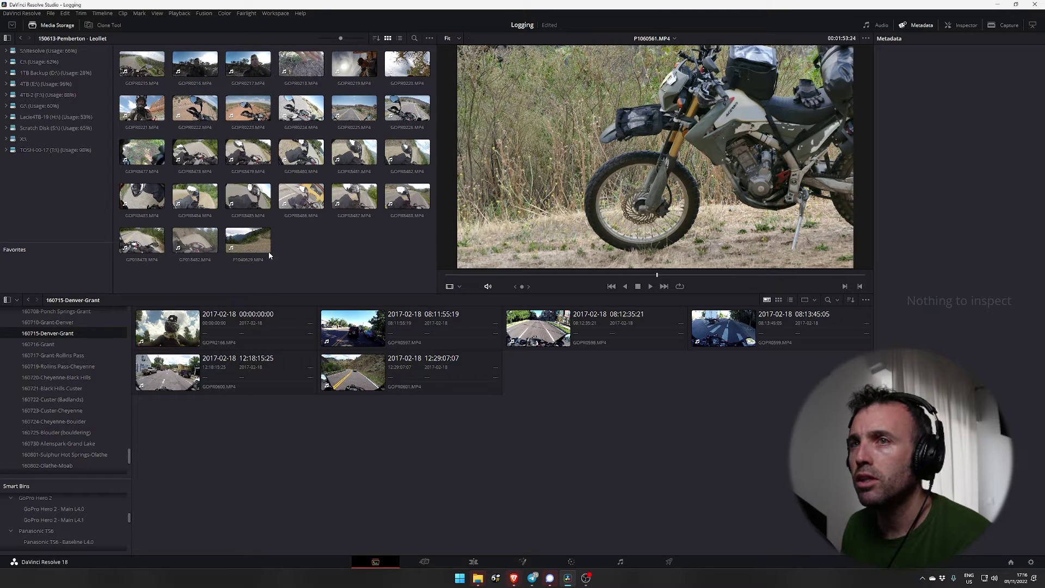
{"action": "left_click", "coordinate": [43, 128]}
{"action": "left_click", "coordinate": [41, 150]}
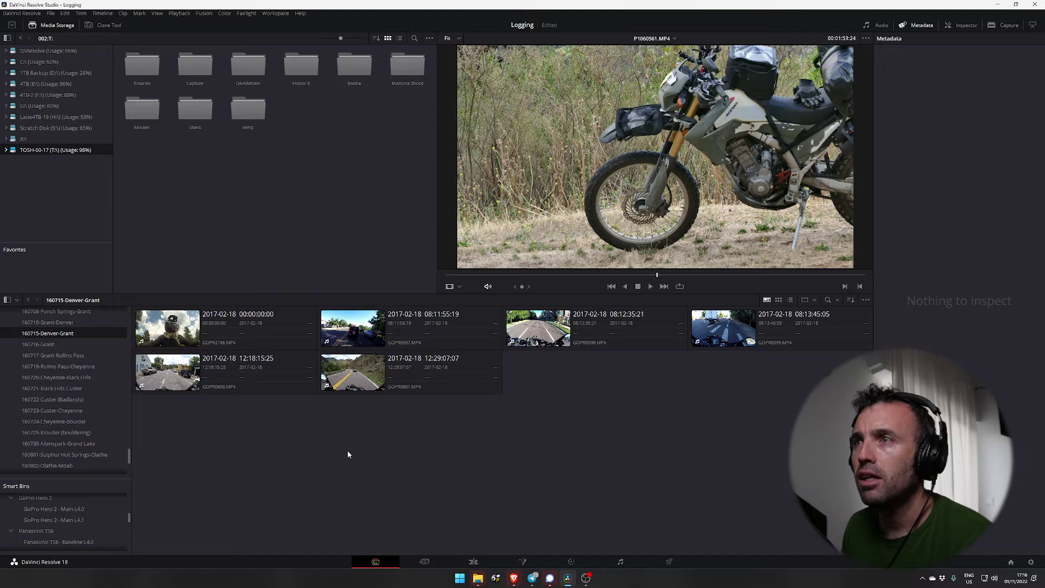
Show the contents of the Master bin and its Footage bin in the media pool
{"action": "scroll", "coordinate": [66, 425], "scroll_direction": "up", "scroll_amount": 10}
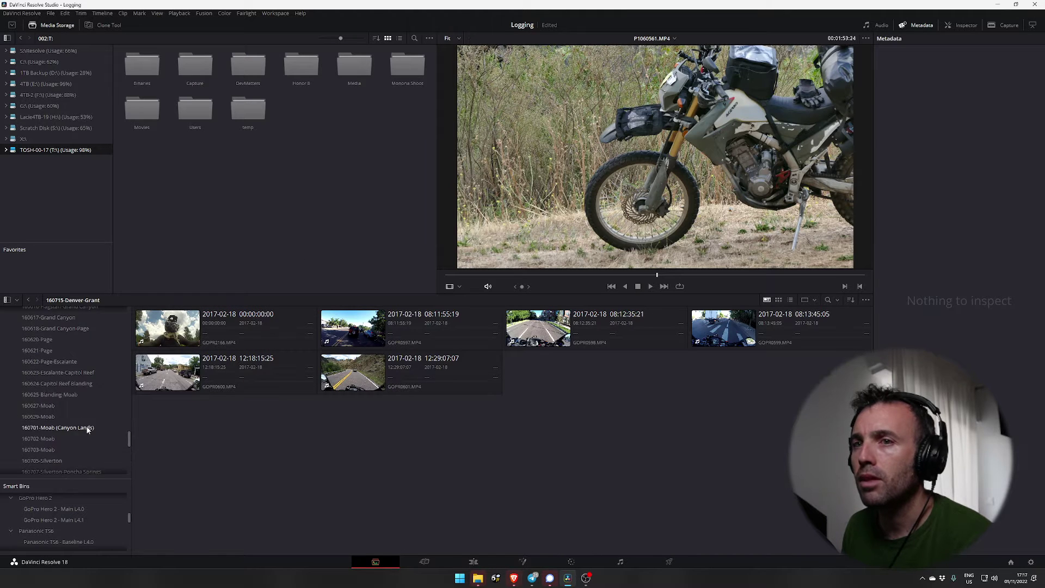
{"action": "scroll", "coordinate": [87, 430], "scroll_direction": "up", "scroll_amount": 15}
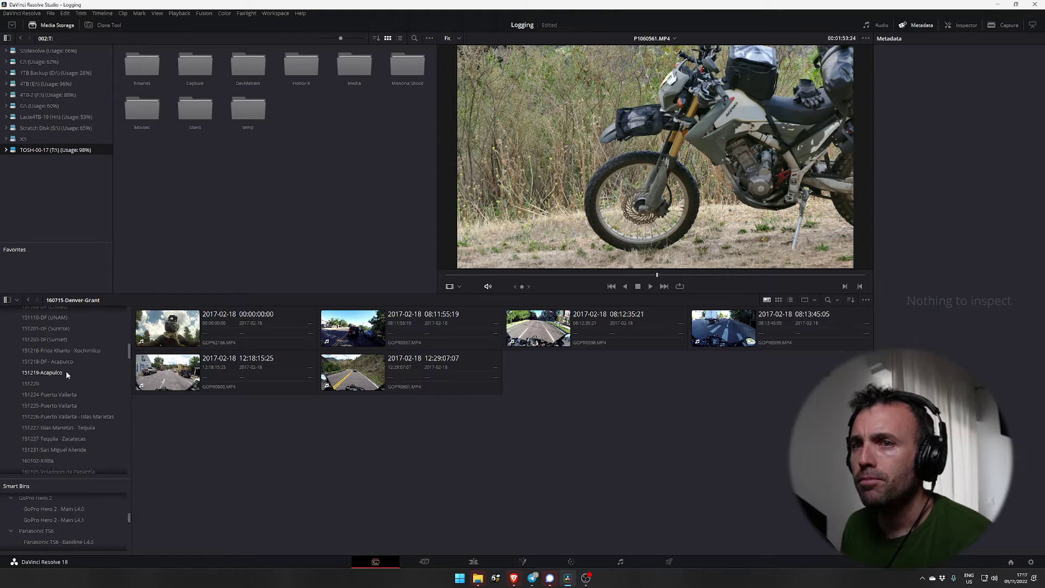
{"action": "scroll", "coordinate": [66, 370], "scroll_direction": "down", "scroll_amount": 2}
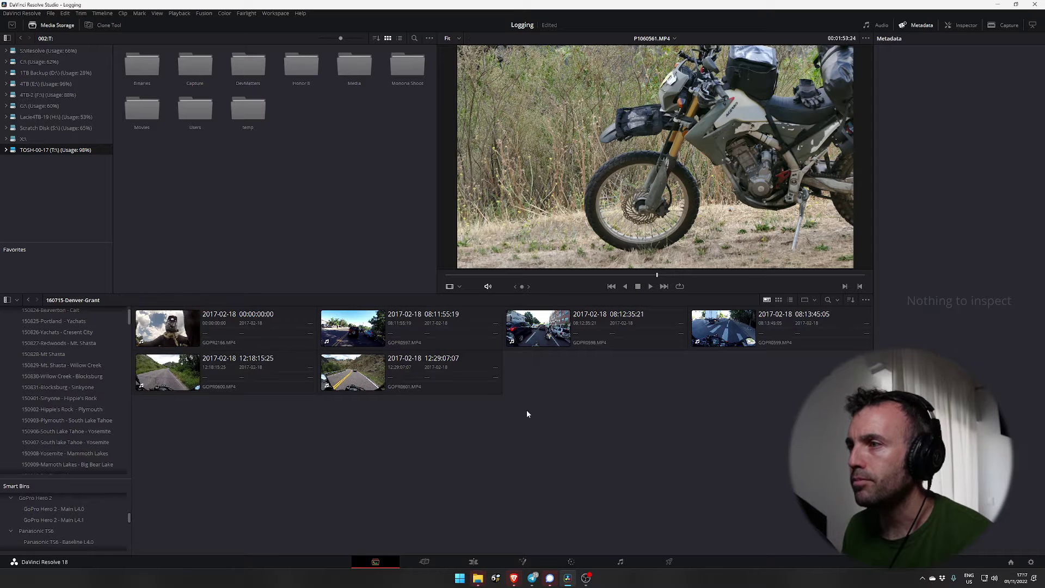
{"action": "scroll", "coordinate": [65, 392], "scroll_direction": "up", "scroll_amount": 3}
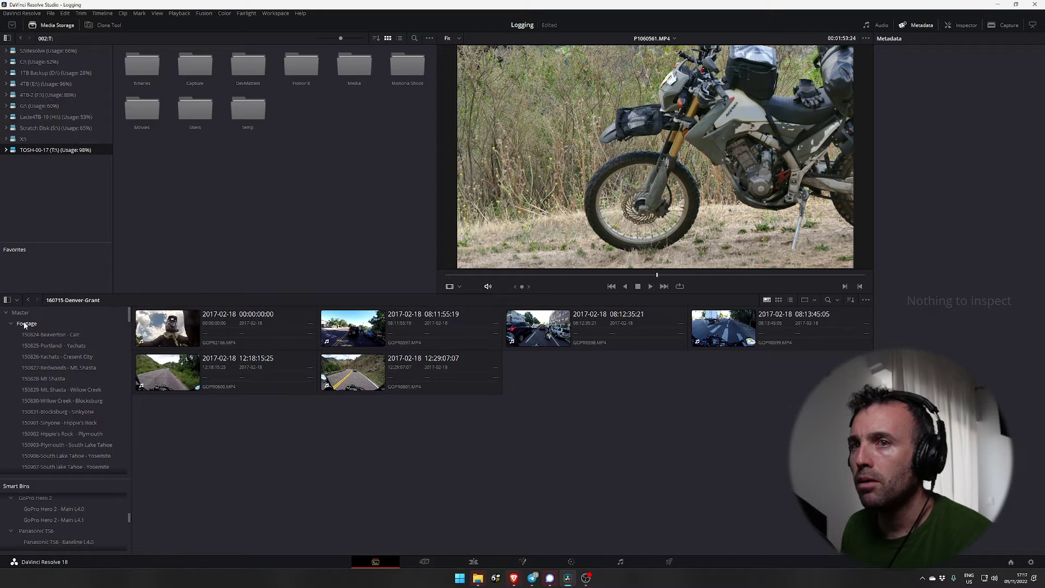
{"action": "left_click", "coordinate": [24, 323]}
{"action": "left_click", "coordinate": [21, 313]}
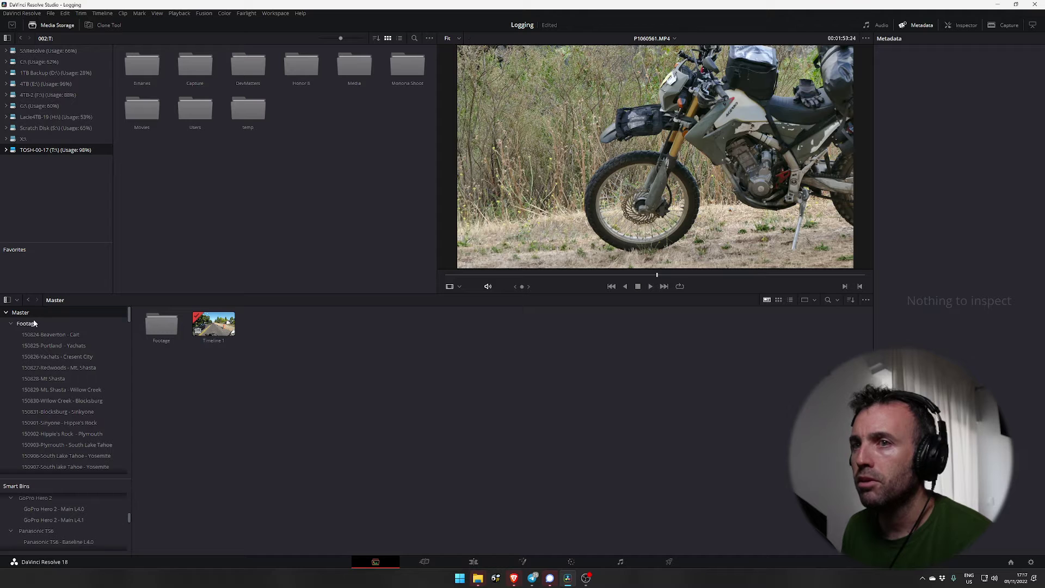
{"action": "left_click", "coordinate": [29, 325]}
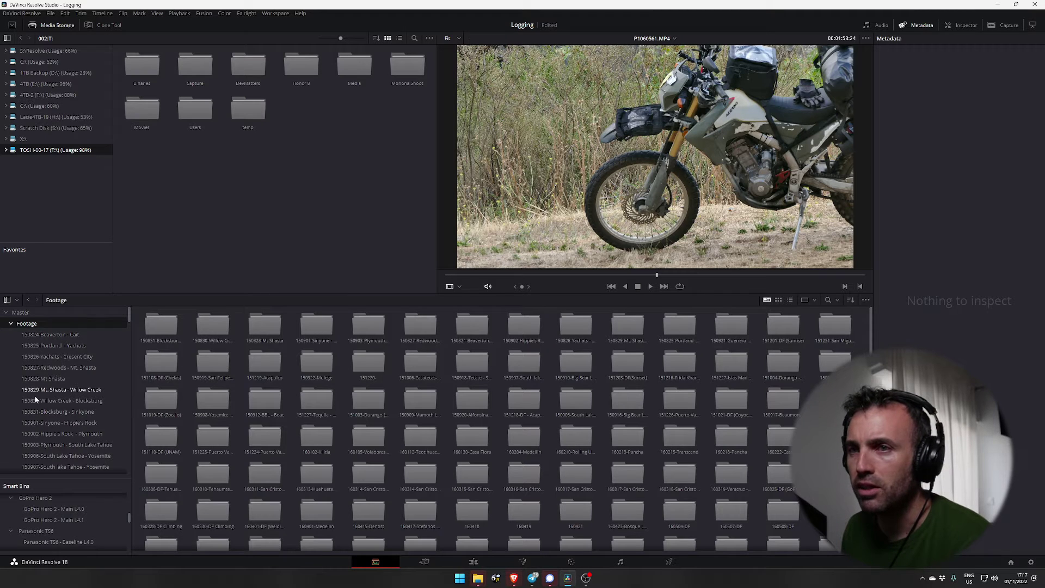
Open the 150919-San Felipe - Alfonsinas bin and examine its clips' thumbnails, dates and file names
{"action": "scroll", "coordinate": [37, 410], "scroll_direction": "down", "scroll_amount": 4}
{"action": "left_click", "coordinate": [38, 410]}
{"action": "left_click", "coordinate": [139, 430]}
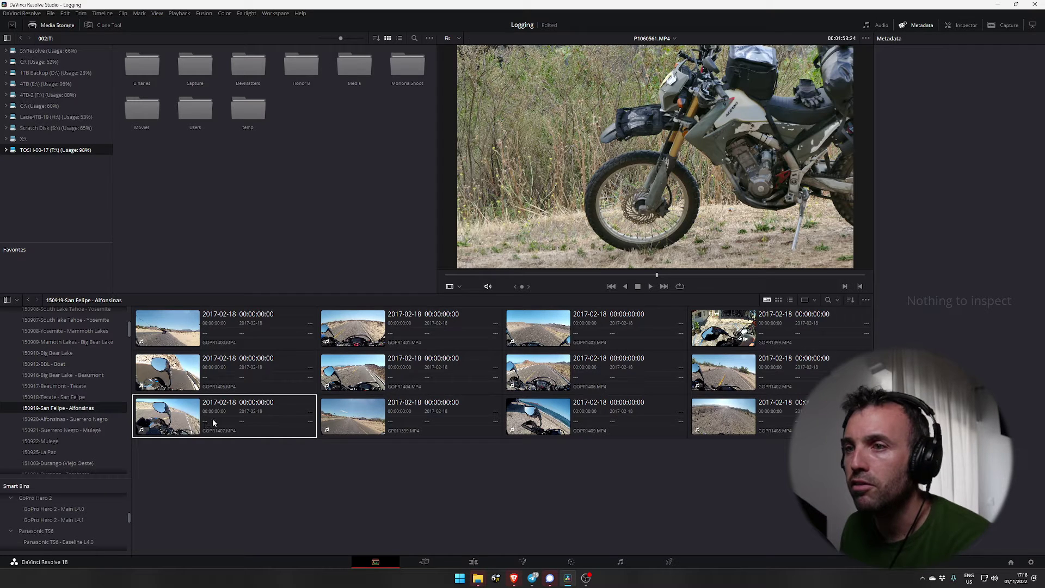
{"action": "left_click", "coordinate": [308, 436]}
{"action": "left_click", "coordinate": [326, 430]}
{"action": "left_click", "coordinate": [330, 467]}
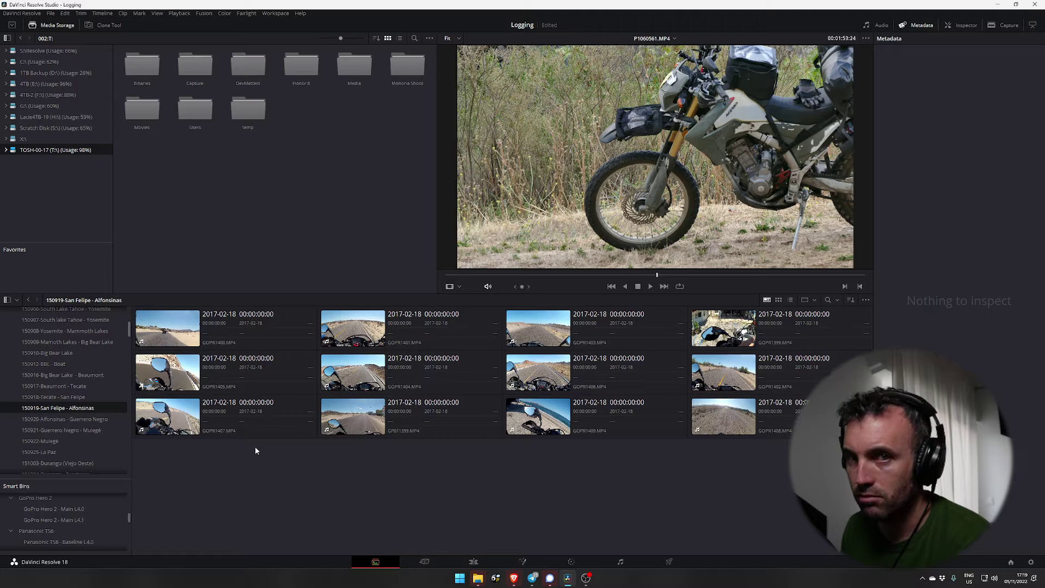
{"action": "left_click", "coordinate": [156, 426]}
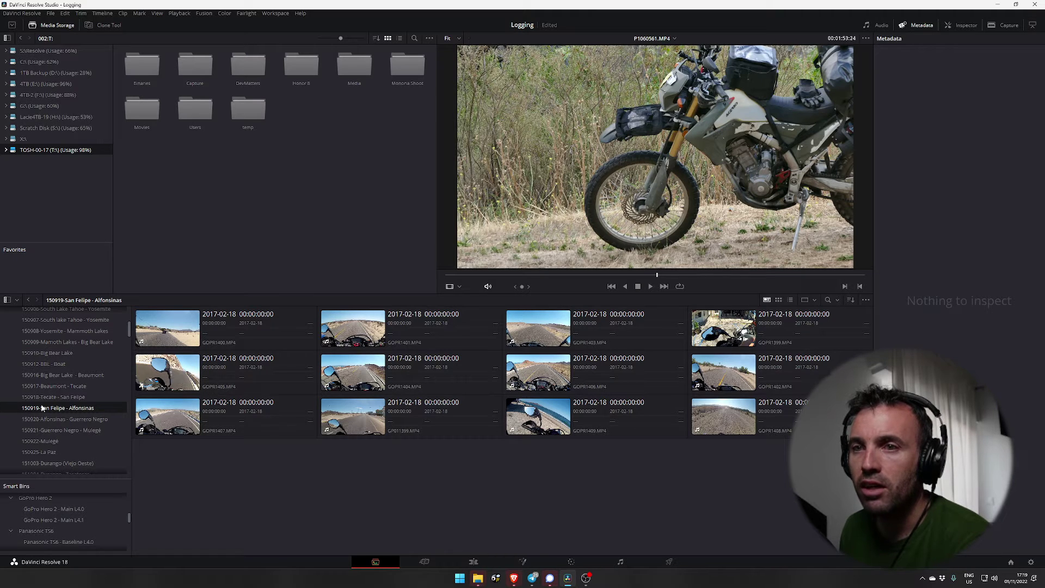
{"action": "left_click", "coordinate": [800, 416]}
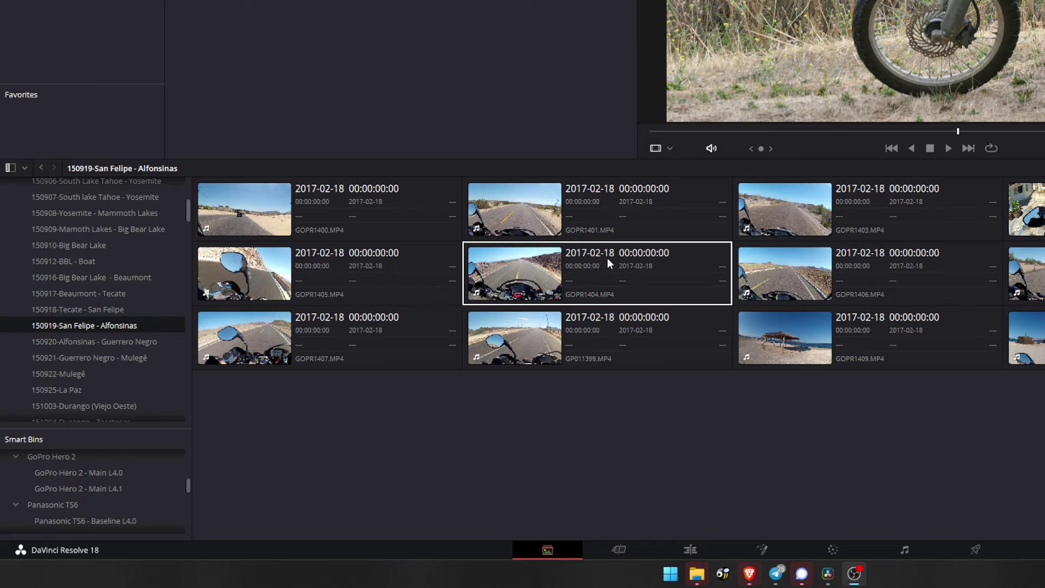
{"action": "left_click", "coordinate": [636, 318]}
{"action": "left_click", "coordinate": [649, 296]}
{"action": "left_click", "coordinate": [650, 315]}
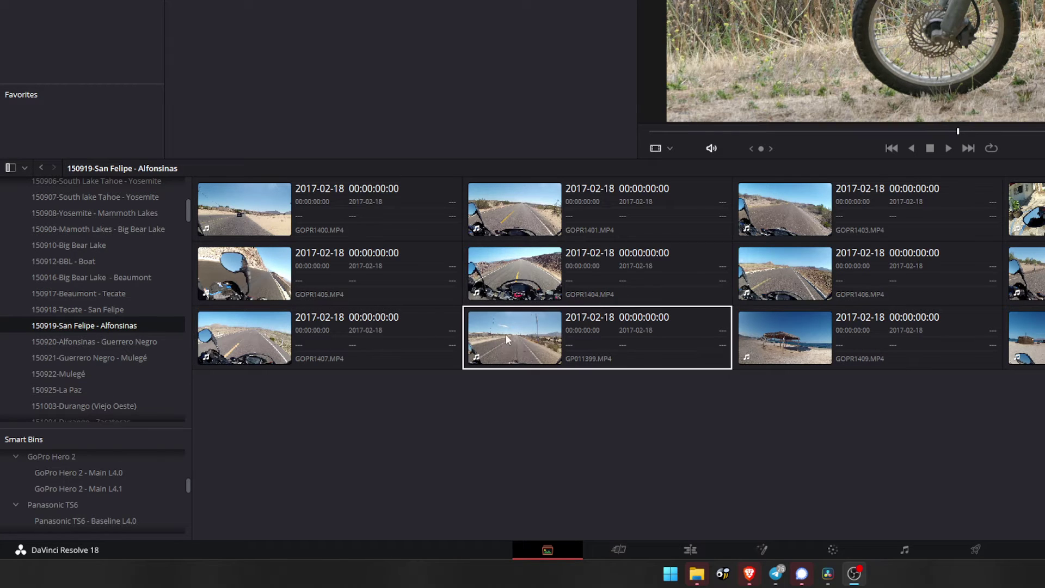
{"action": "left_click", "coordinate": [507, 401]}
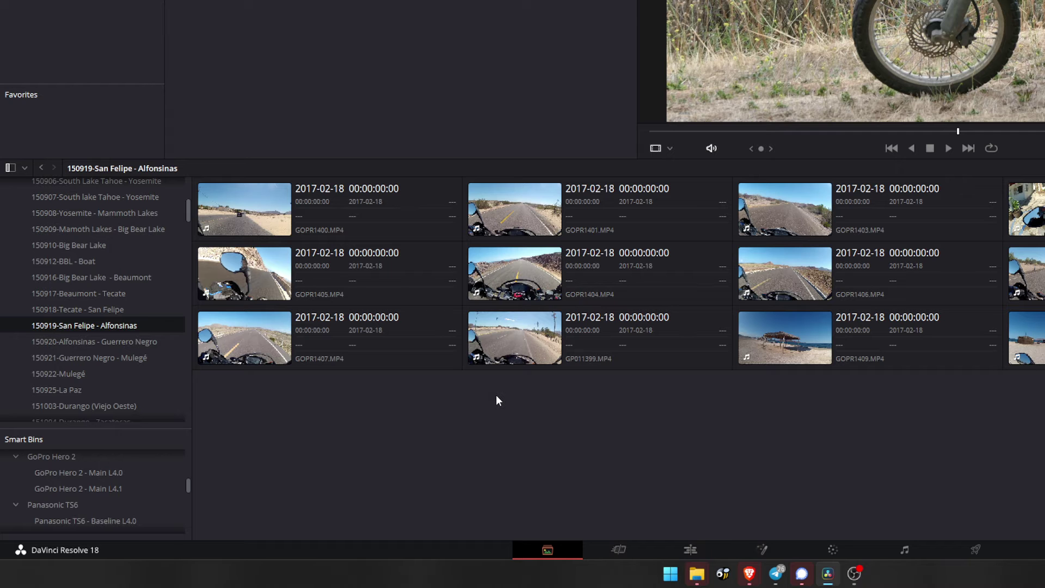
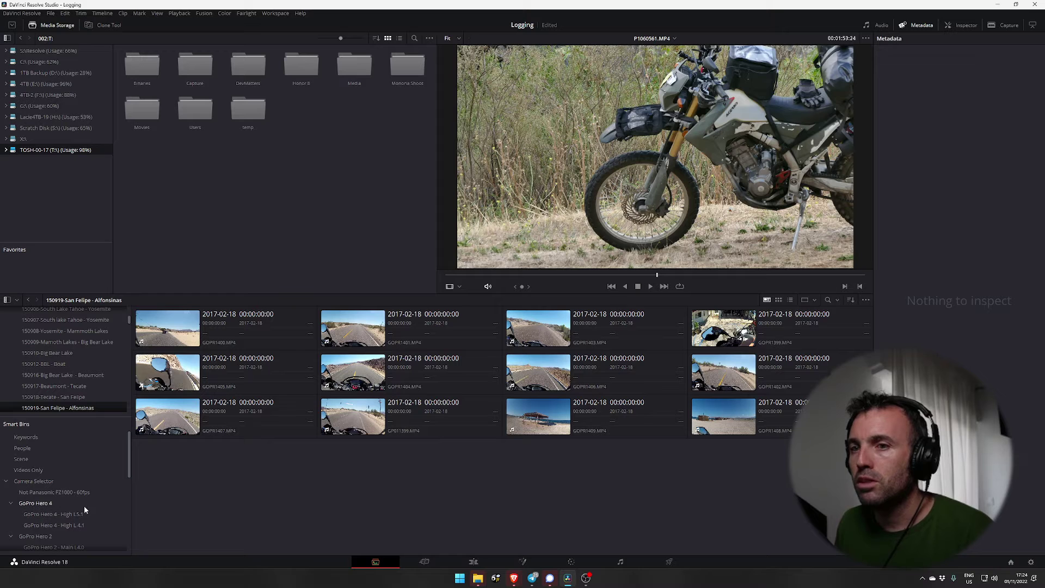
Collapse the GoPro Hero 4, GoPro Hero 2, Panasonic TS6, Panasonic FZ1000 and Camera Tagged groups in the smart bins
{"action": "left_click", "coordinate": [42, 504]}
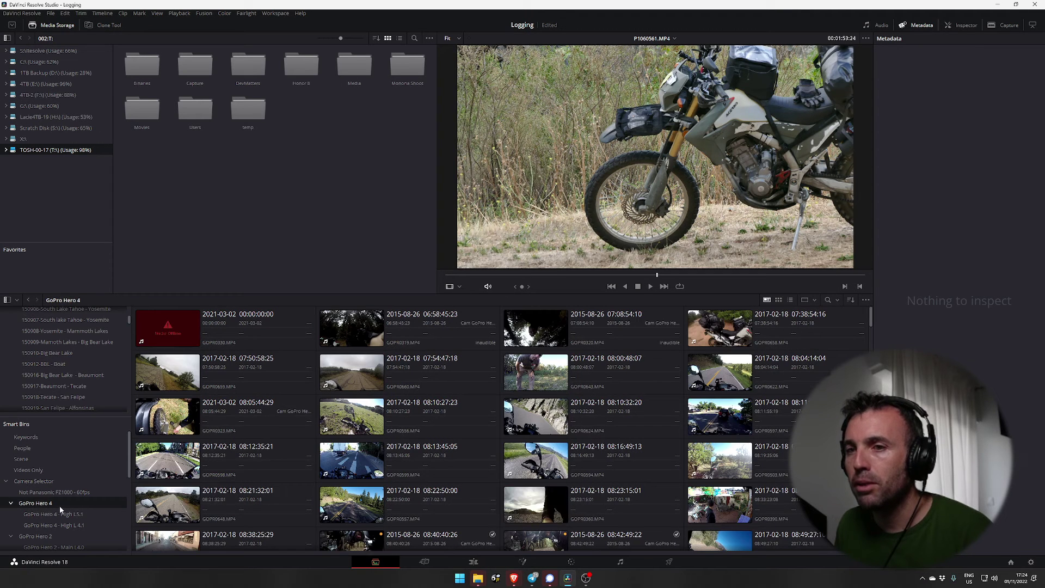
{"action": "left_click", "coordinate": [11, 503]}
{"action": "left_click", "coordinate": [11, 514]}
{"action": "left_click", "coordinate": [11, 525]}
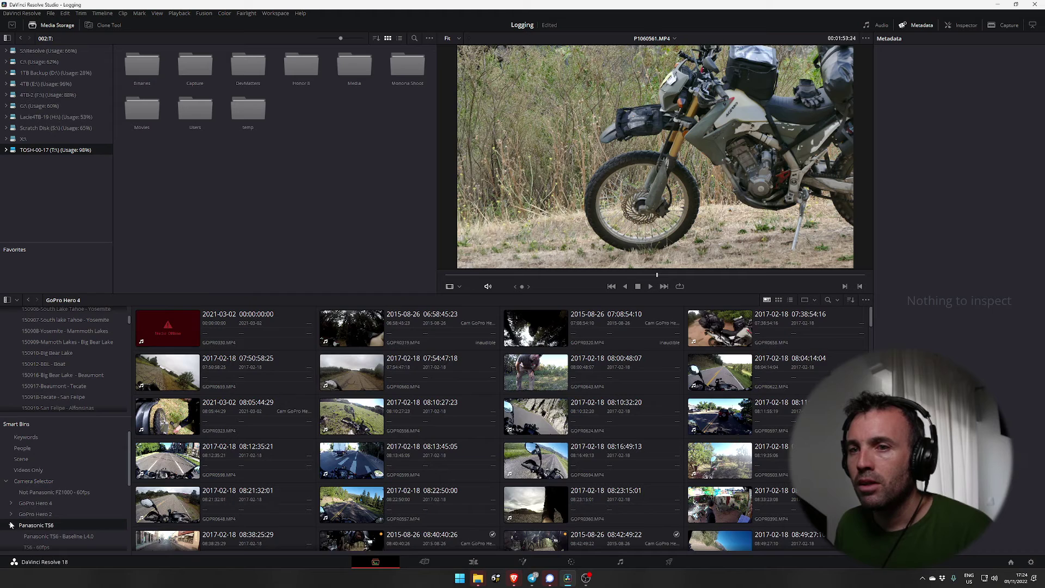
{"action": "left_click", "coordinate": [11, 525]}
{"action": "left_click", "coordinate": [11, 536]}
{"action": "scroll", "coordinate": [13, 531], "scroll_direction": "down", "scroll_amount": 1}
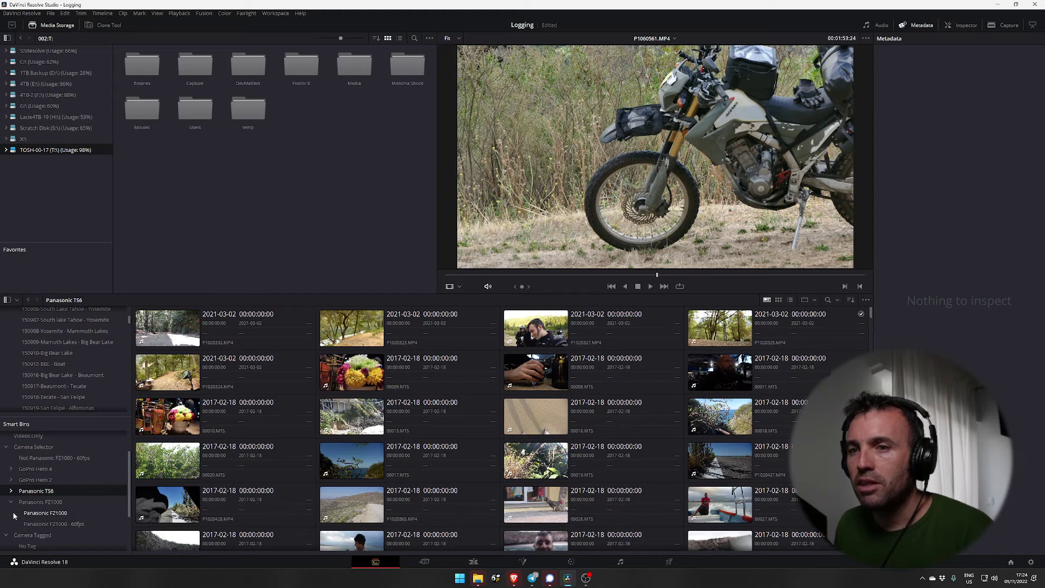
{"action": "left_click", "coordinate": [12, 503]}
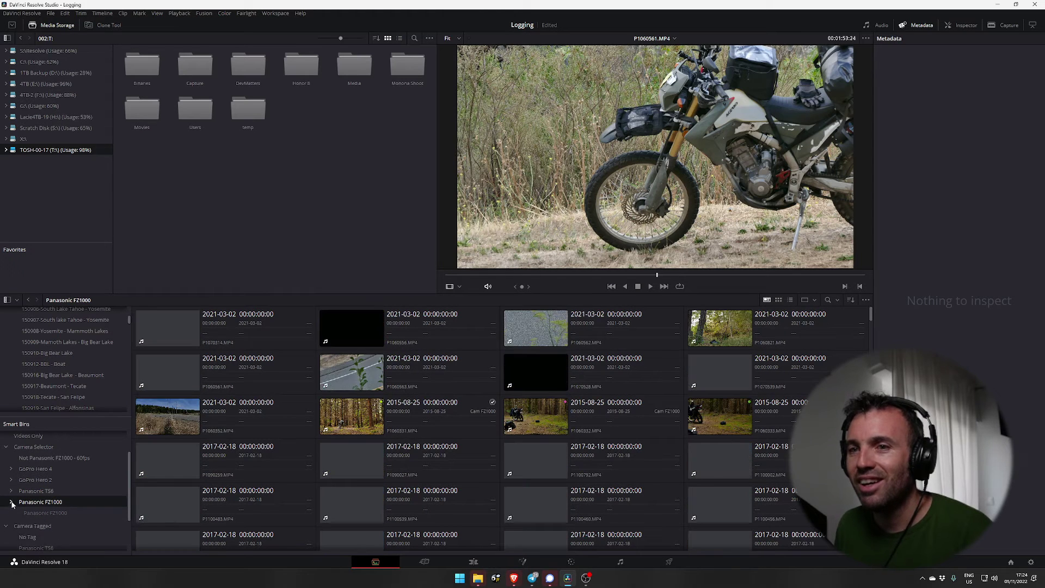
{"action": "left_click", "coordinate": [6, 514]}
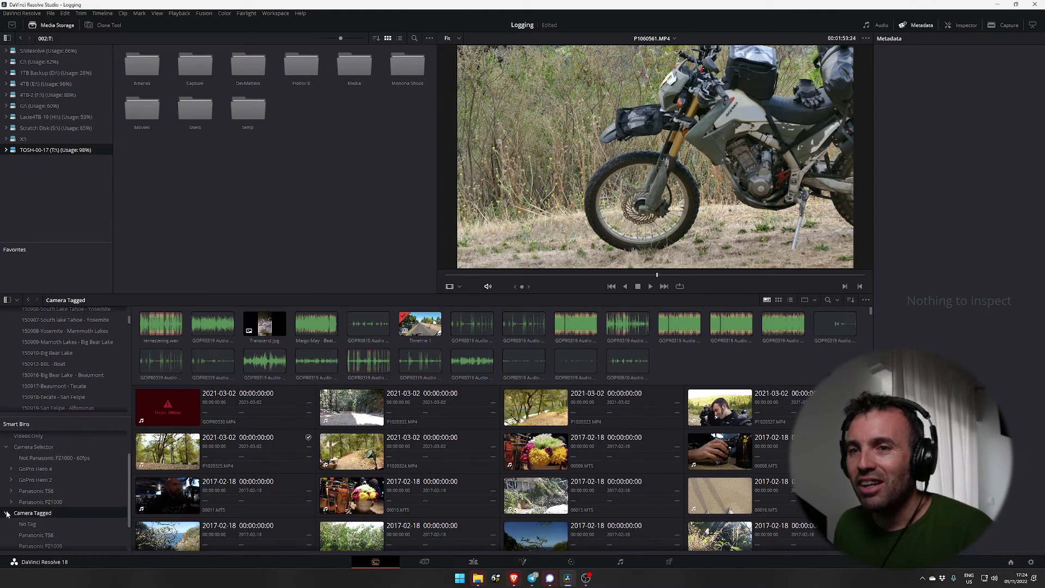
View the GoPro Hero 4 smart bin group, expand GoPro Hero 2 and show its Main L4.0 smart bin
{"action": "left_click", "coordinate": [35, 490]}
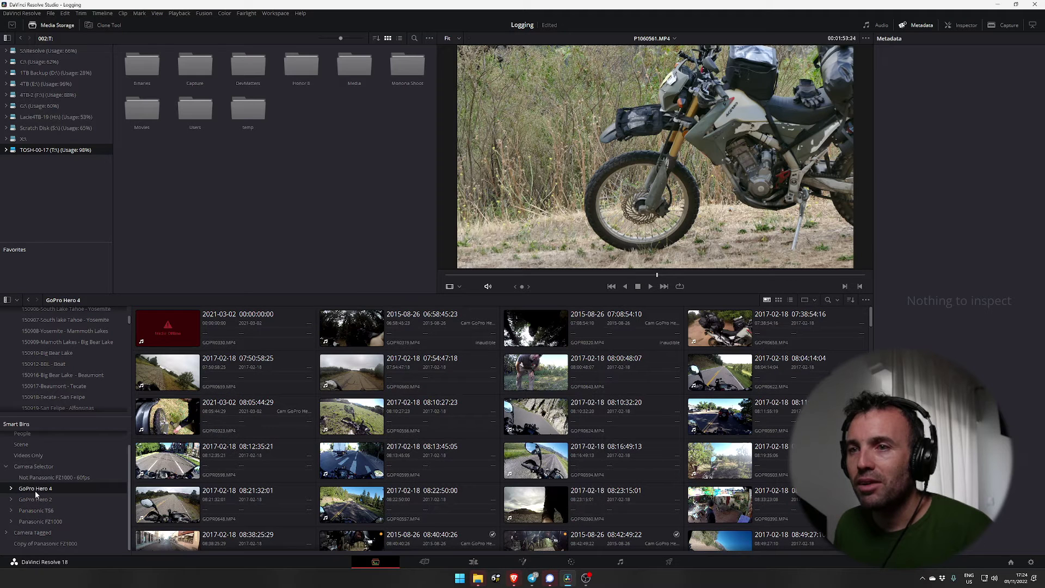
{"action": "left_click", "coordinate": [10, 499]}
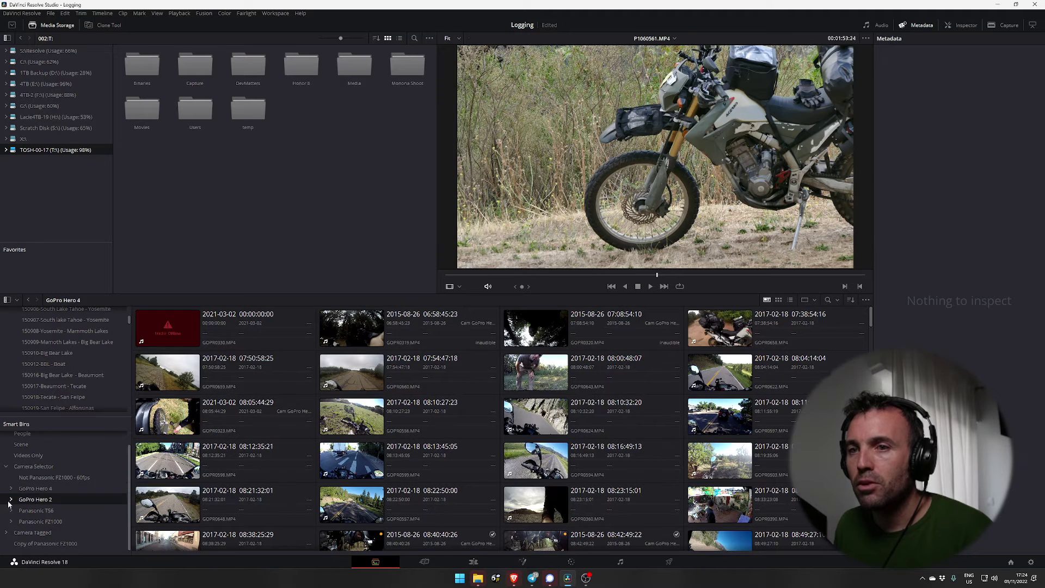
{"action": "left_click", "coordinate": [10, 500]}
{"action": "left_click", "coordinate": [42, 511]}
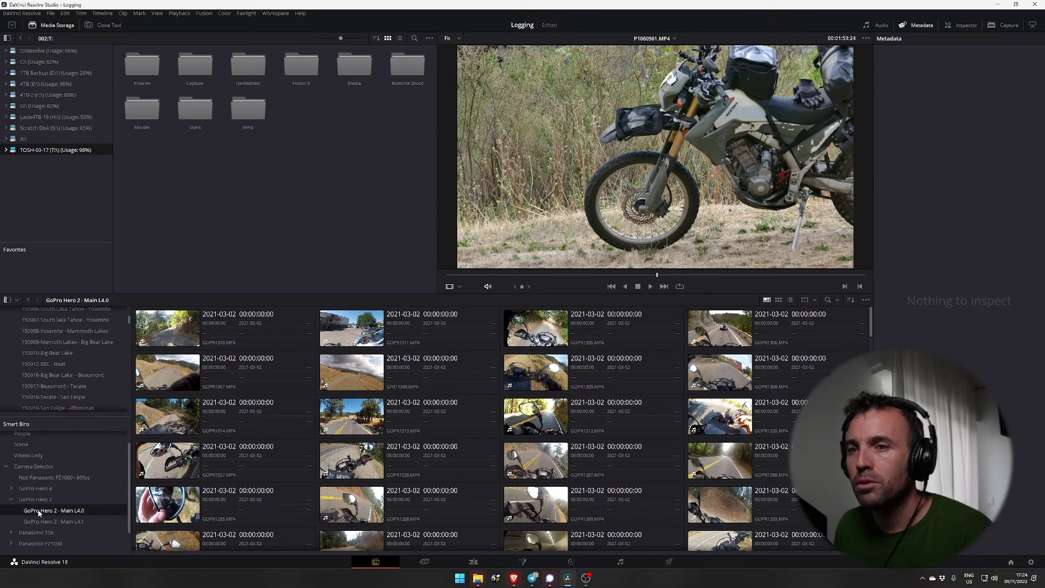
Examine the name and Video Codec rule of the GoPro Hero 2 - Main L4.0 smart bin and cancel the edit
{"action": "right_click", "coordinate": [44, 512]}
{"action": "left_click", "coordinate": [223, 457]}
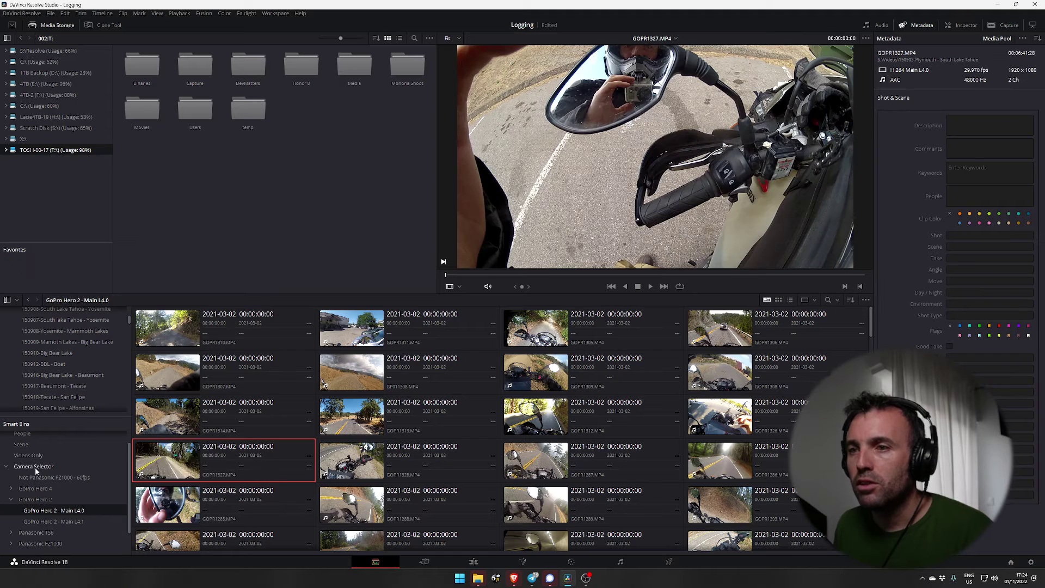
{"action": "right_click", "coordinate": [57, 514]}
{"action": "left_click", "coordinate": [90, 452]}
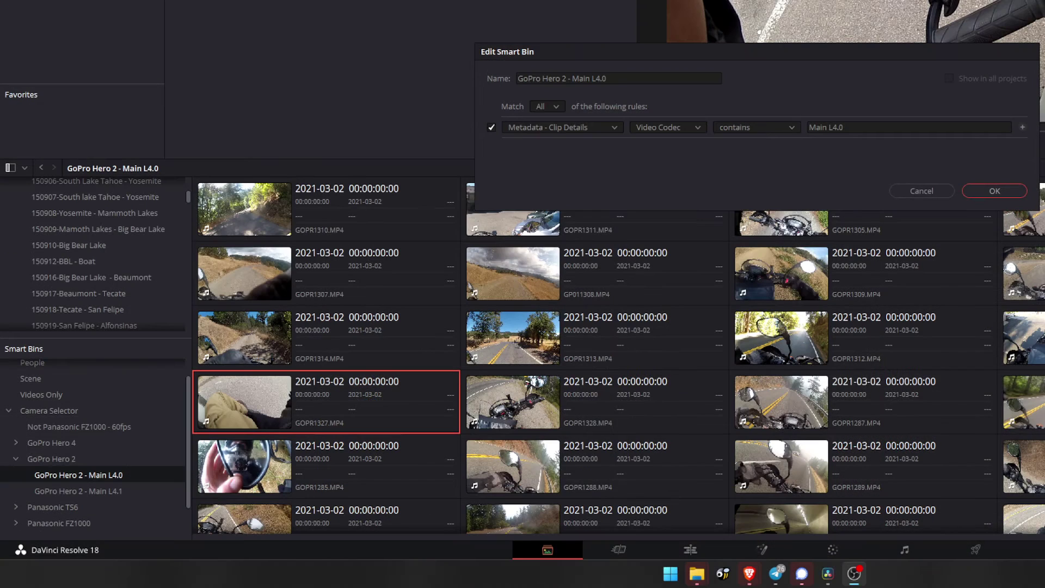
{"action": "left_click_drag", "start_coordinate": [806, 52], "coordinate": [583, 256]}
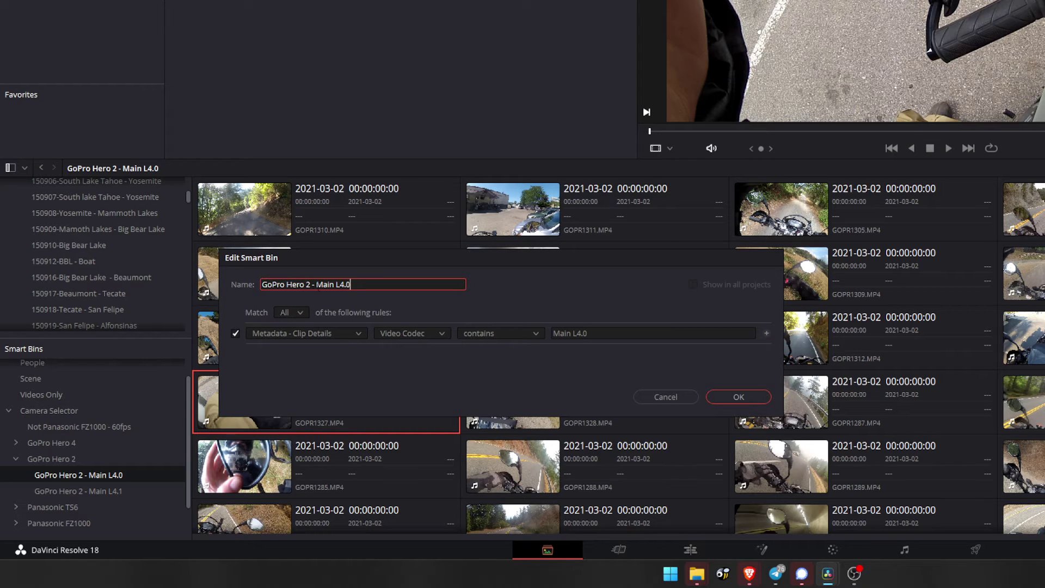
{"action": "key", "text": "ctrl+shift+Left"}
{"action": "key", "text": "ctrl+shift+Left"}
{"action": "left_click", "coordinate": [363, 284]}
{"action": "mouse_move", "coordinate": [317, 285]}
{"action": "left_mouse_down"}
{"action": "mouse_move", "coordinate": [352, 285]}
{"action": "mouse_move", "coordinate": [317, 285]}
{"action": "left_mouse_up"}
{"action": "left_click", "coordinate": [318, 285]}
{"action": "left_click", "coordinate": [665, 397]}
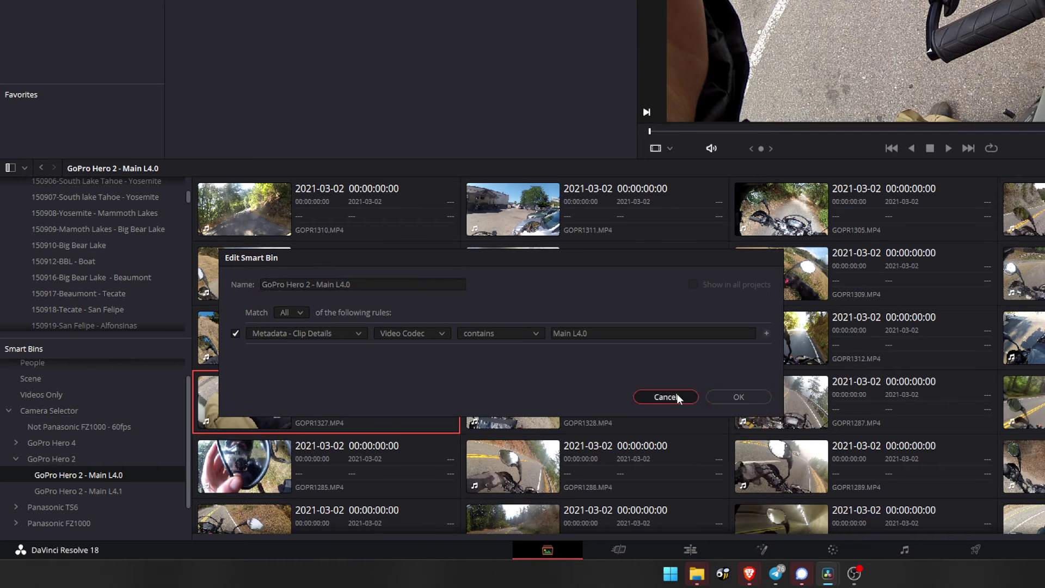
Examine the Video Codec rule of the GoPro Hero 2 - Main L4.1 smart bin and cancel the edit
{"action": "left_click", "coordinate": [116, 491]}
{"action": "right_click", "coordinate": [115, 491]}
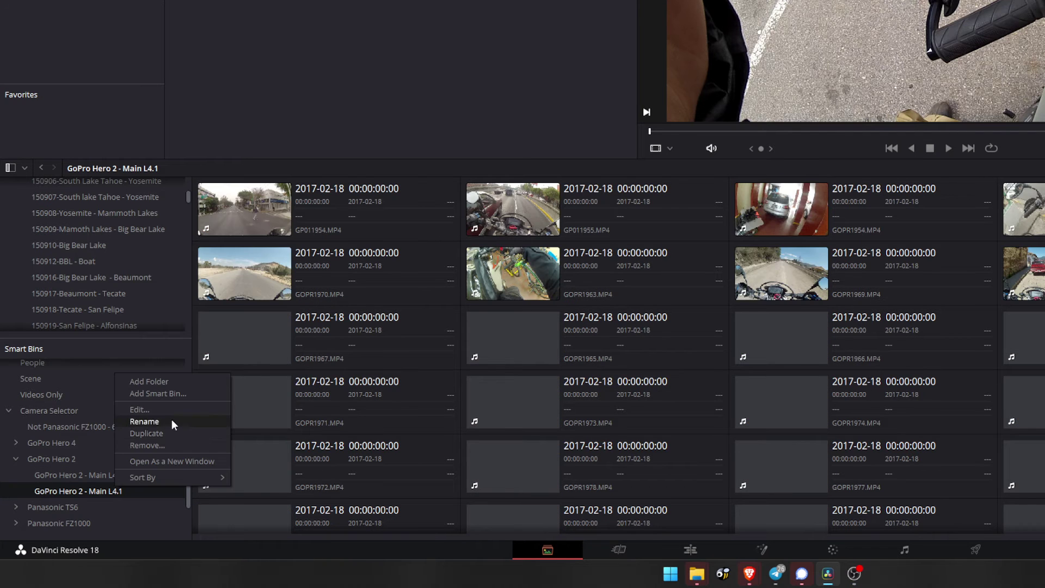
{"action": "left_click", "coordinate": [171, 411]}
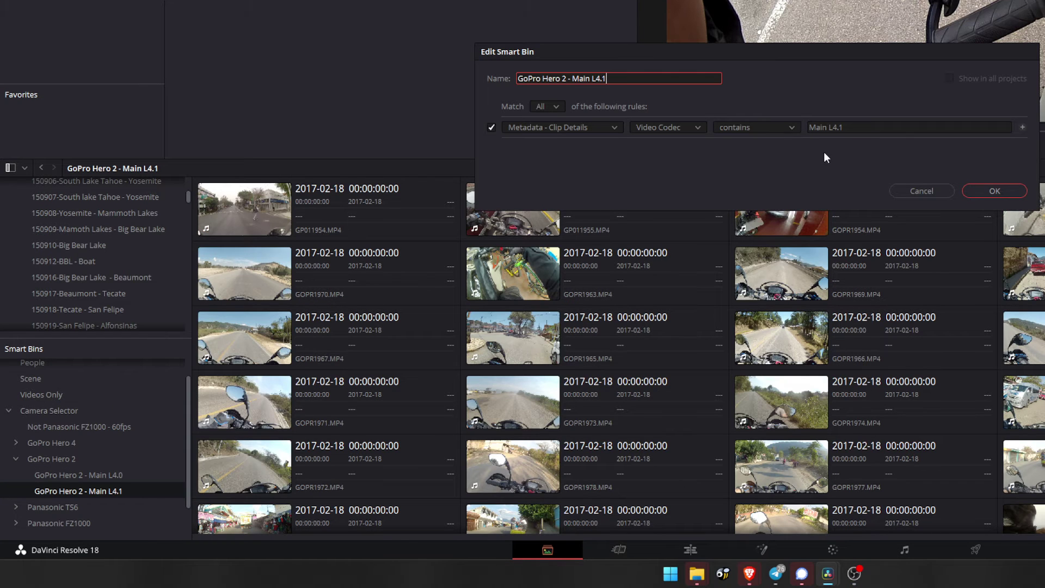
{"action": "left_click_drag", "start_coordinate": [811, 64], "coordinate": [578, 277]}
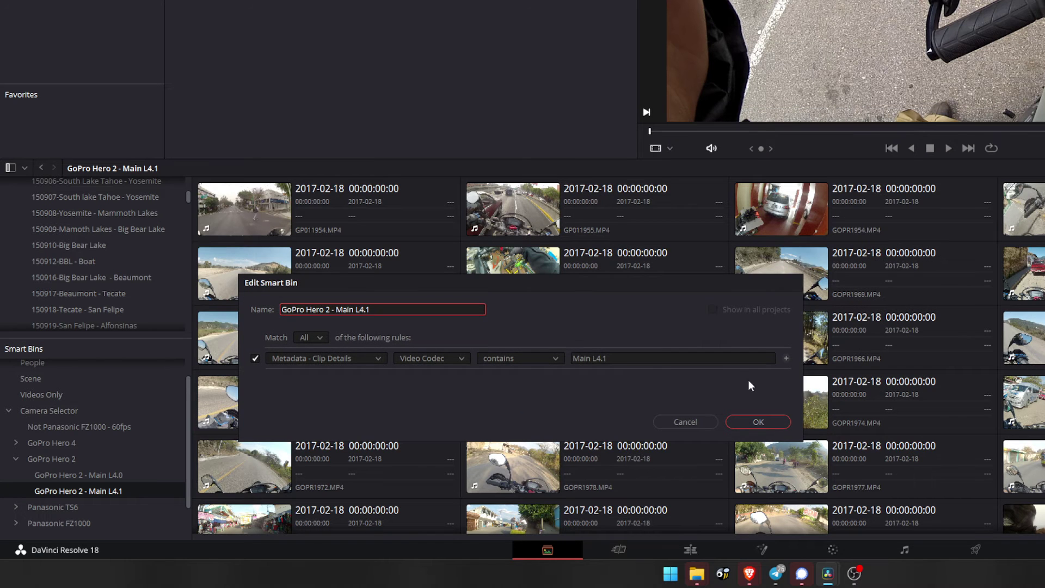
{"action": "left_click", "coordinate": [685, 422]}
View the combined GoPro Hero 2 group and browse the clips collected in its Main L4.1 smart bin
{"action": "left_click", "coordinate": [64, 457]}
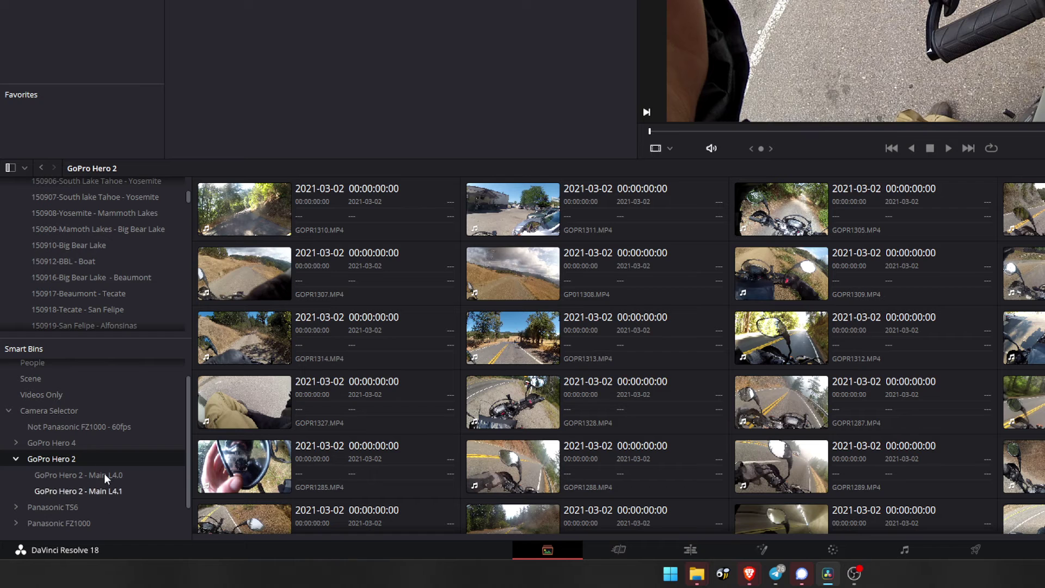
{"action": "left_click", "coordinate": [90, 491]}
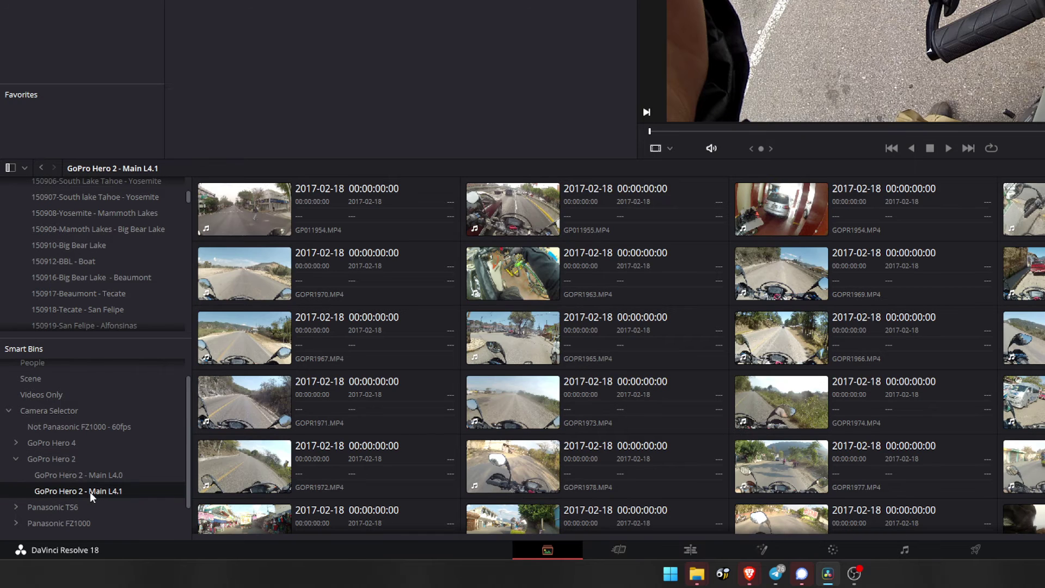
{"action": "left_click", "coordinate": [481, 387]}
{"action": "scroll", "coordinate": [481, 386], "scroll_direction": "down", "scroll_amount": 1}
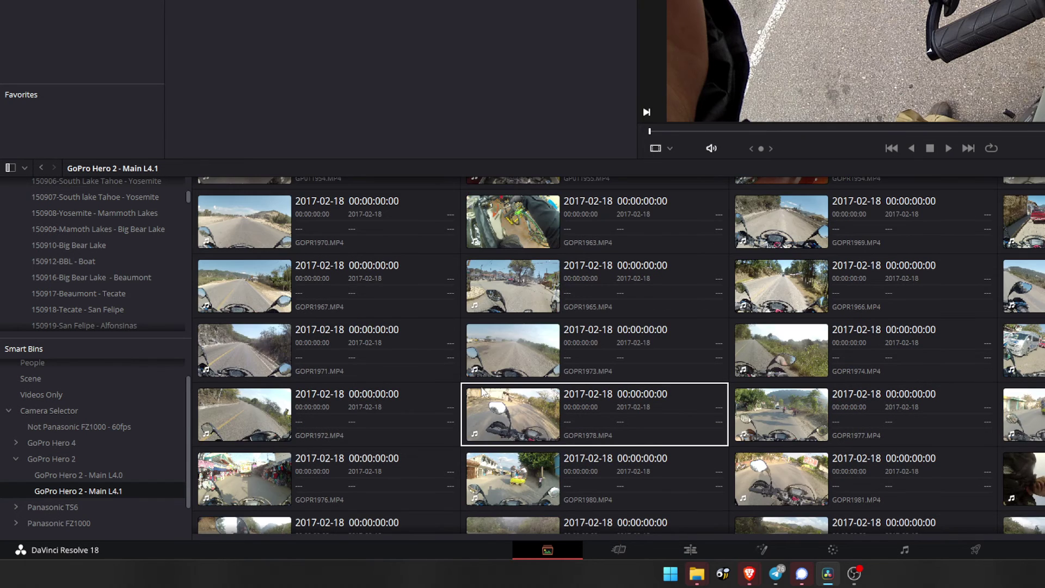
{"action": "scroll", "coordinate": [481, 386], "scroll_direction": "down", "scroll_amount": 5}
{"action": "left_click", "coordinate": [401, 406]}
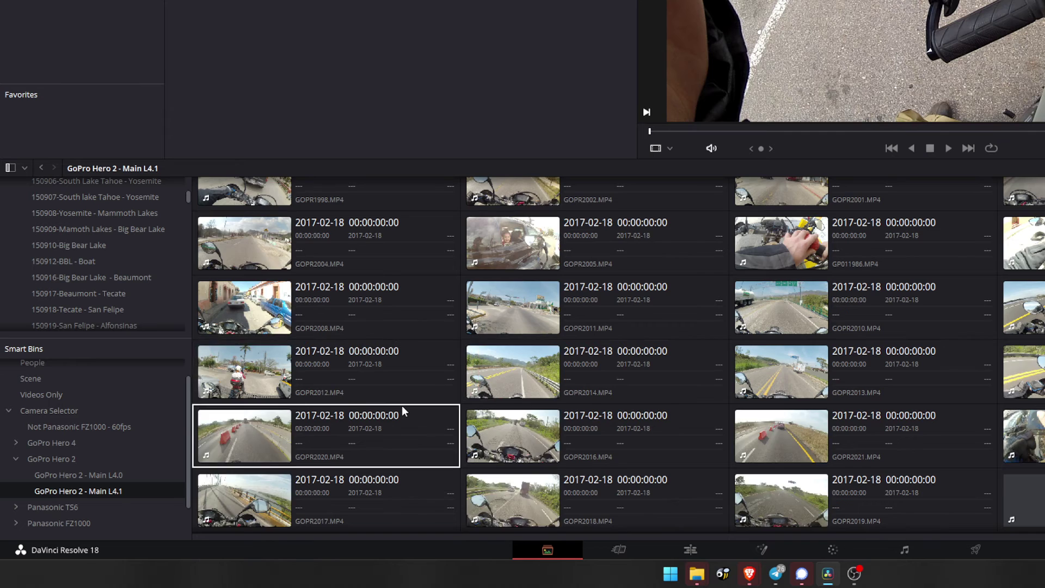
{"action": "left_click", "coordinate": [397, 377]}
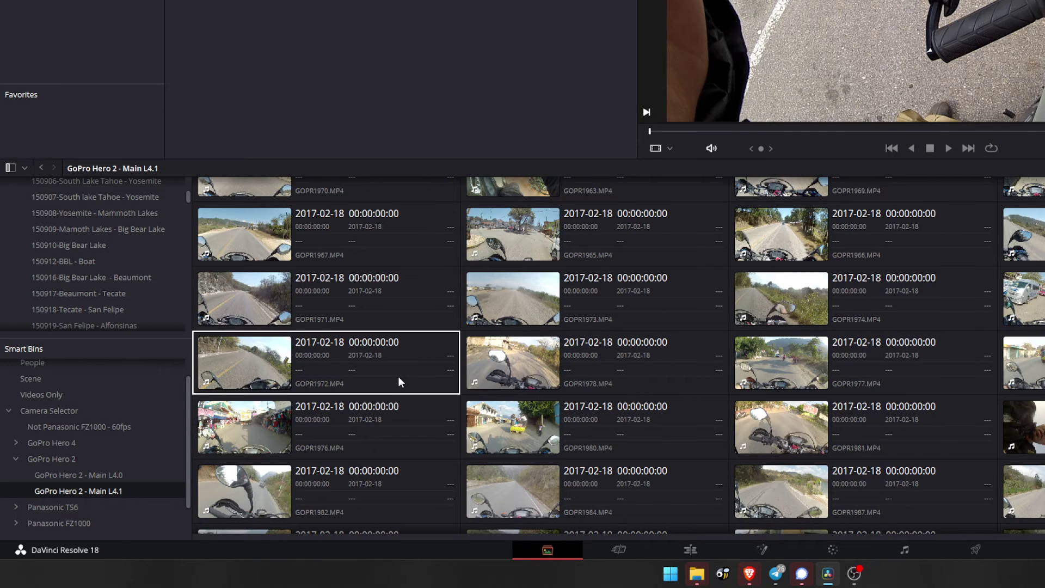
Browse the GoPro Hero 2 - Main L4.1 clips, collapse that group and show the GoPro Hero 4 - High L5.1 smart bin
{"action": "scroll", "coordinate": [397, 375], "scroll_direction": "up", "scroll_amount": 1}
{"action": "left_click", "coordinate": [397, 374]}
{"action": "scroll", "coordinate": [397, 375], "scroll_direction": "down", "scroll_amount": 5}
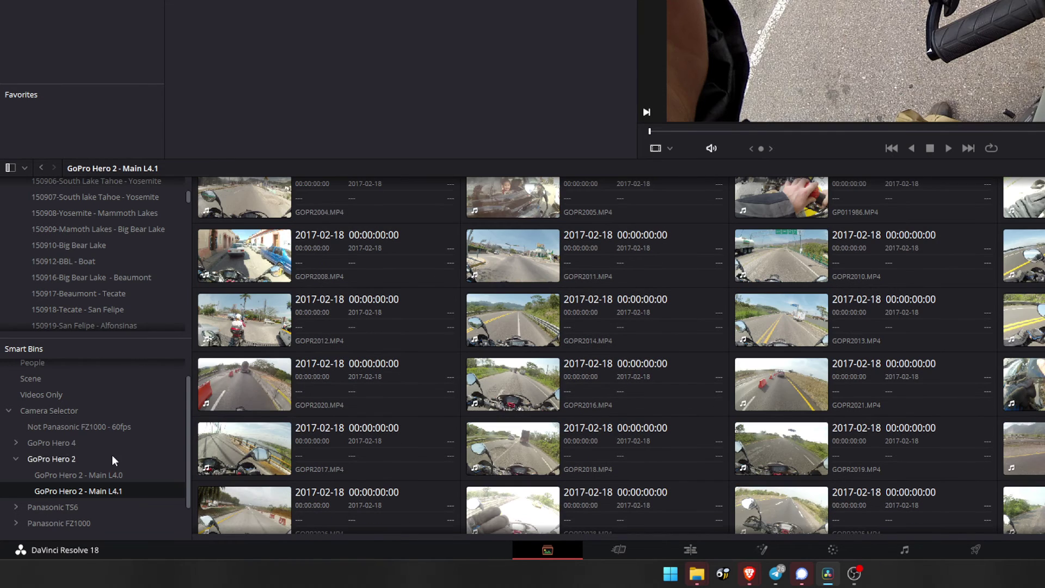
{"action": "left_click", "coordinate": [17, 457]}
{"action": "left_click", "coordinate": [17, 459]}
{"action": "left_click", "coordinate": [17, 443]}
{"action": "left_click", "coordinate": [70, 459]}
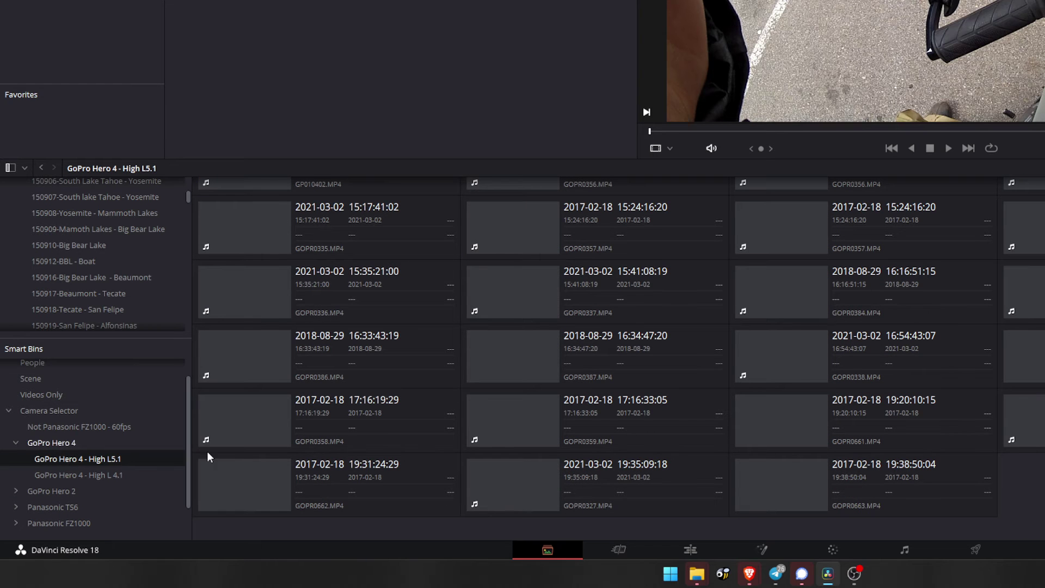
Examine the Video Codec rule and the Go and GP Clip Name rules of the GoPro Hero 4 - High L5.1 smart bin and cancel the edit
{"action": "right_click", "coordinate": [59, 458]}
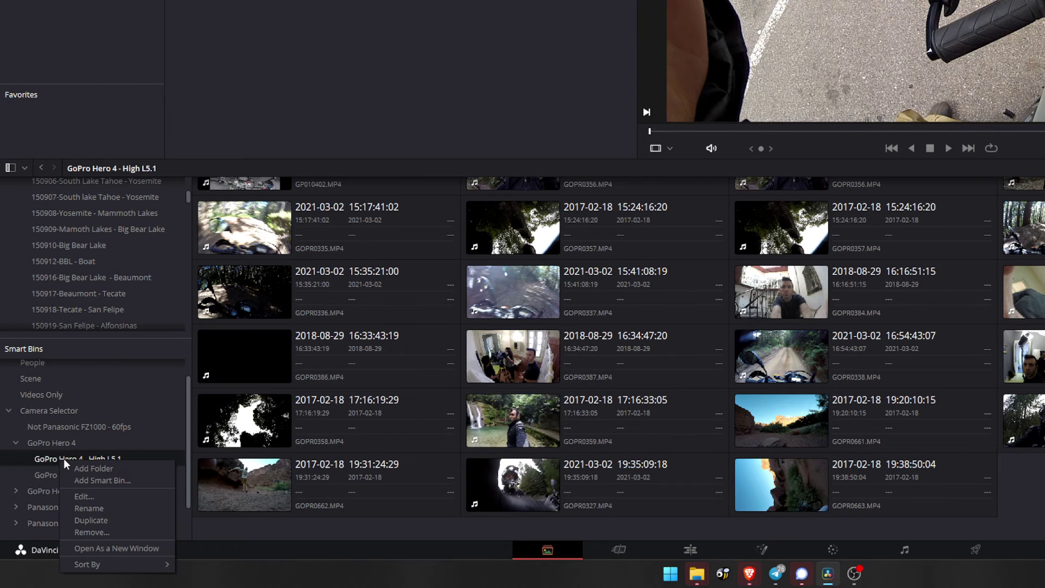
{"action": "left_click", "coordinate": [110, 493]}
{"action": "left_click_drag", "start_coordinate": [738, 8], "coordinate": [420, 266]}
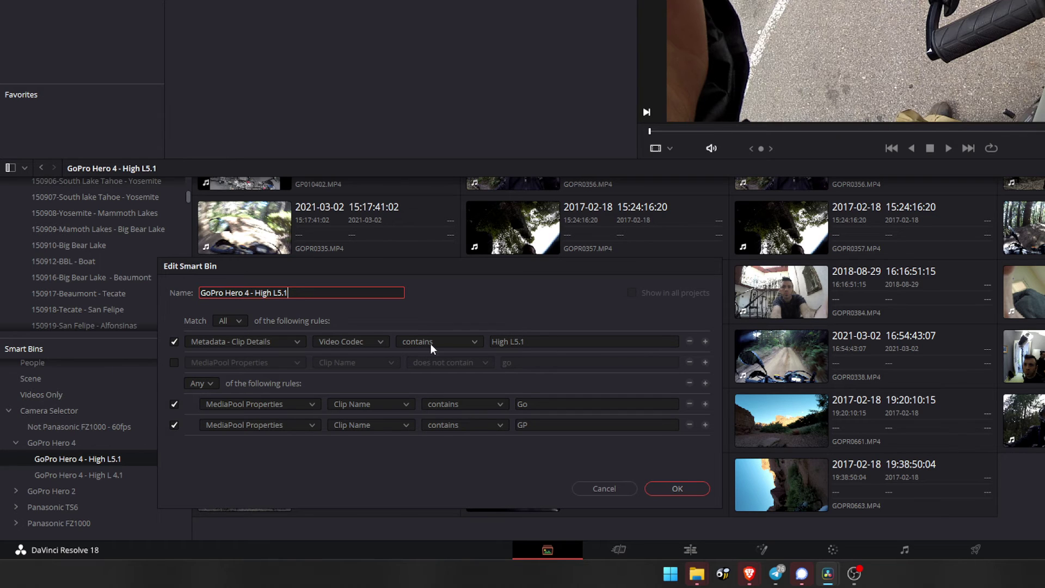
{"action": "left_click", "coordinate": [533, 342]}
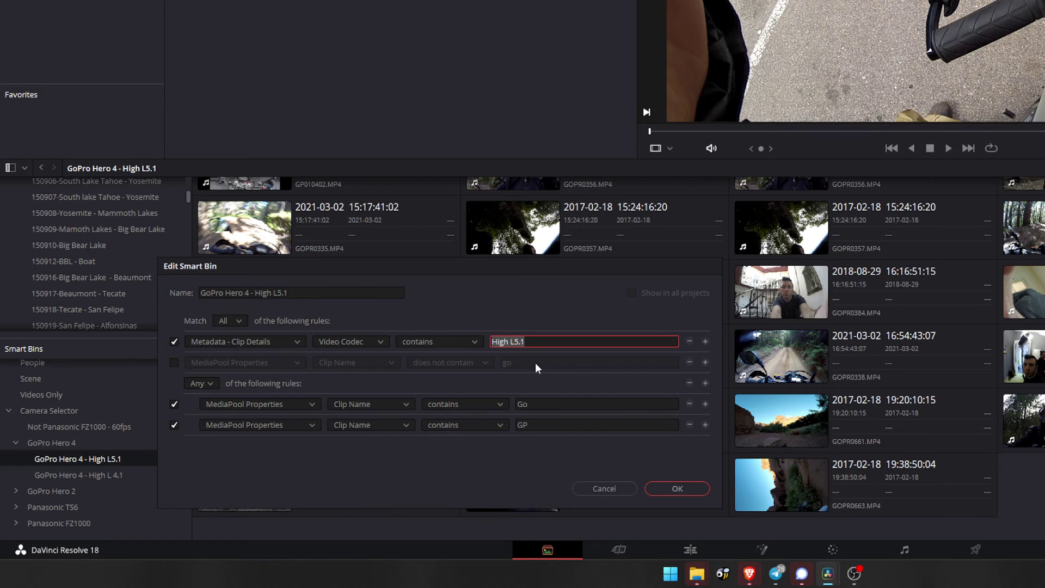
{"action": "left_click", "coordinate": [517, 404]}
{"action": "left_click", "coordinate": [523, 425]}
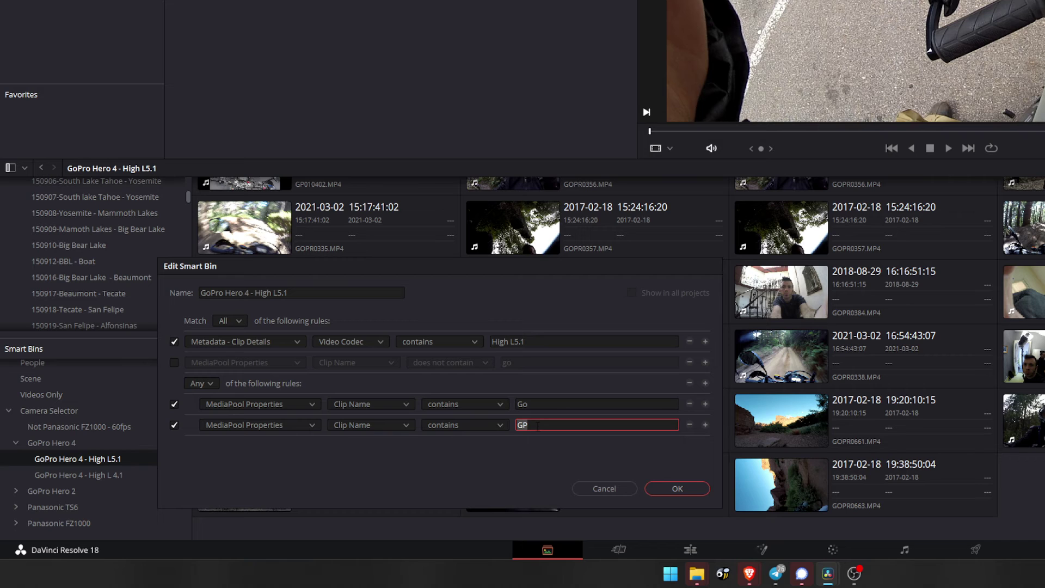
{"action": "left_click", "coordinate": [522, 404]}
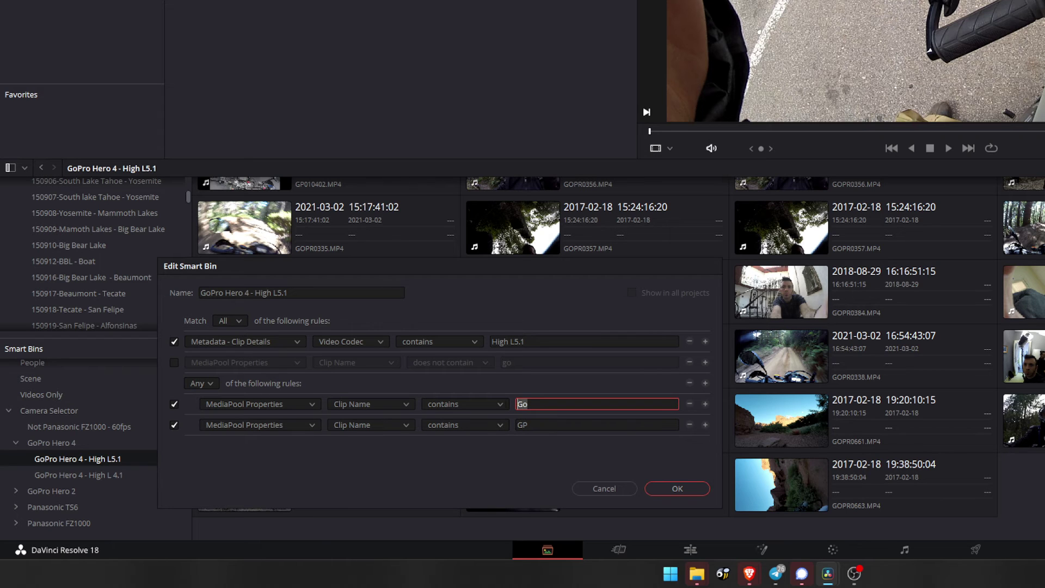
{"action": "key", "text": "Return"}
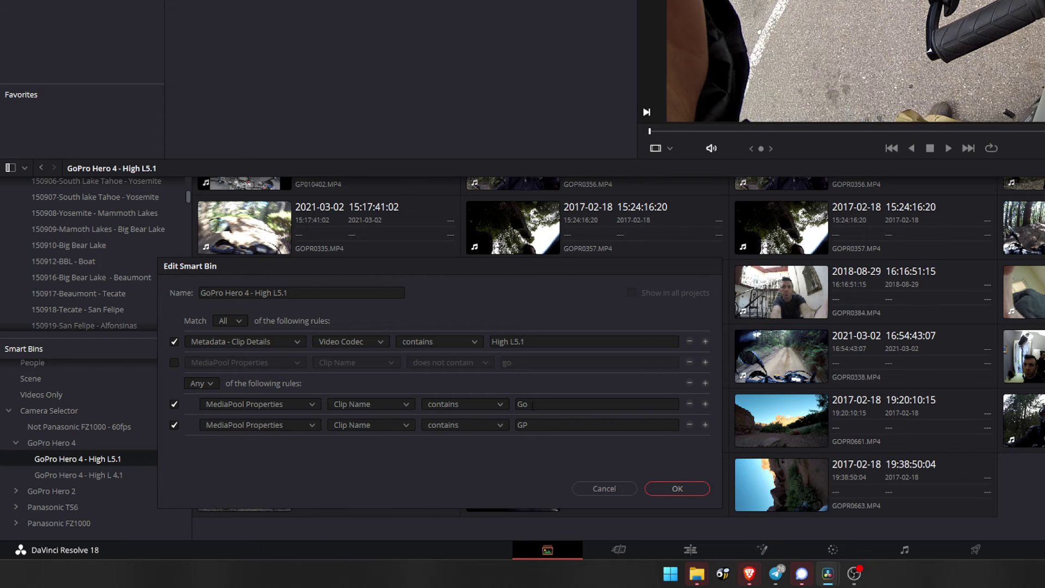
{"action": "left_click", "coordinate": [529, 405]}
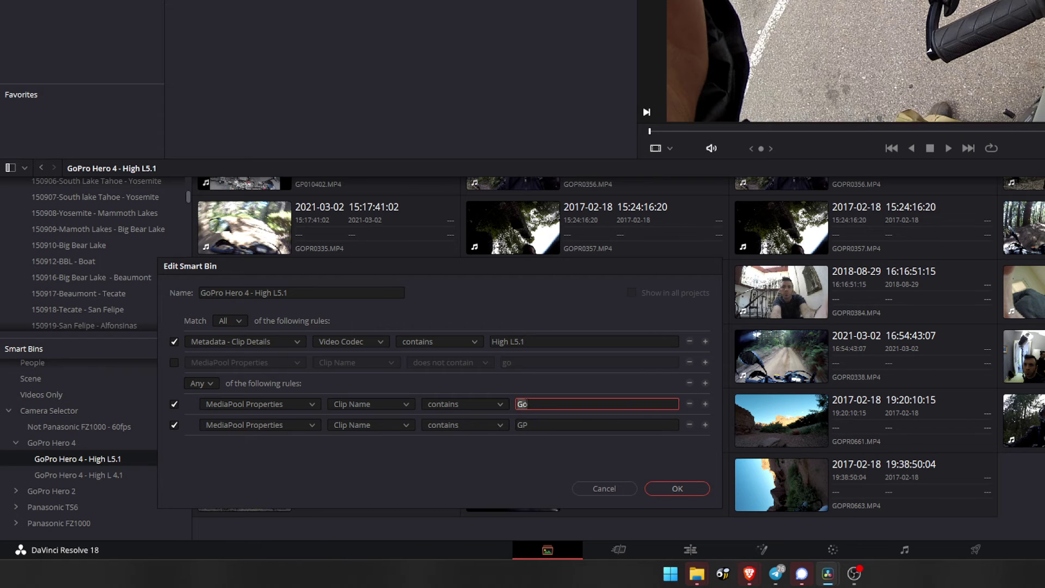
{"action": "key", "text": "Return"}
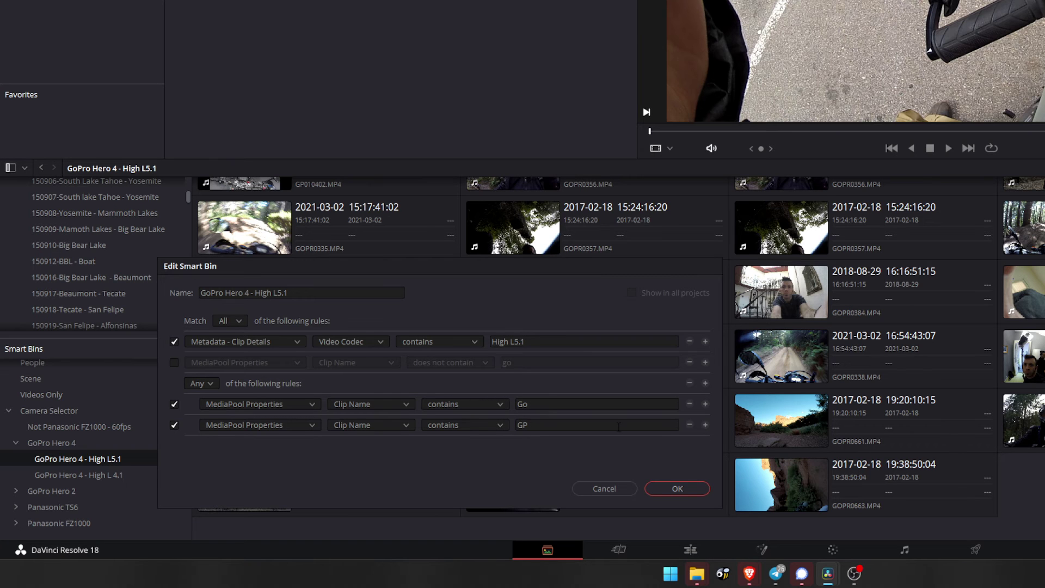
{"action": "left_click", "coordinate": [616, 488]}
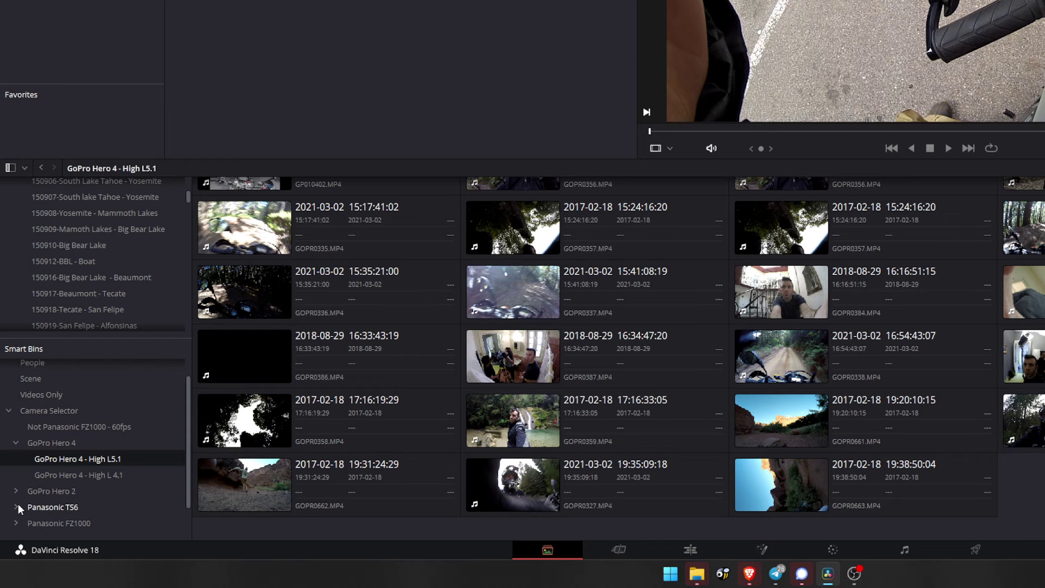
Select clip GOPR0669.MP4 in the GoPro Hero 4 group and examine its camera type and manufacturer in the Camera metadata
{"action": "left_click", "coordinate": [16, 442]}
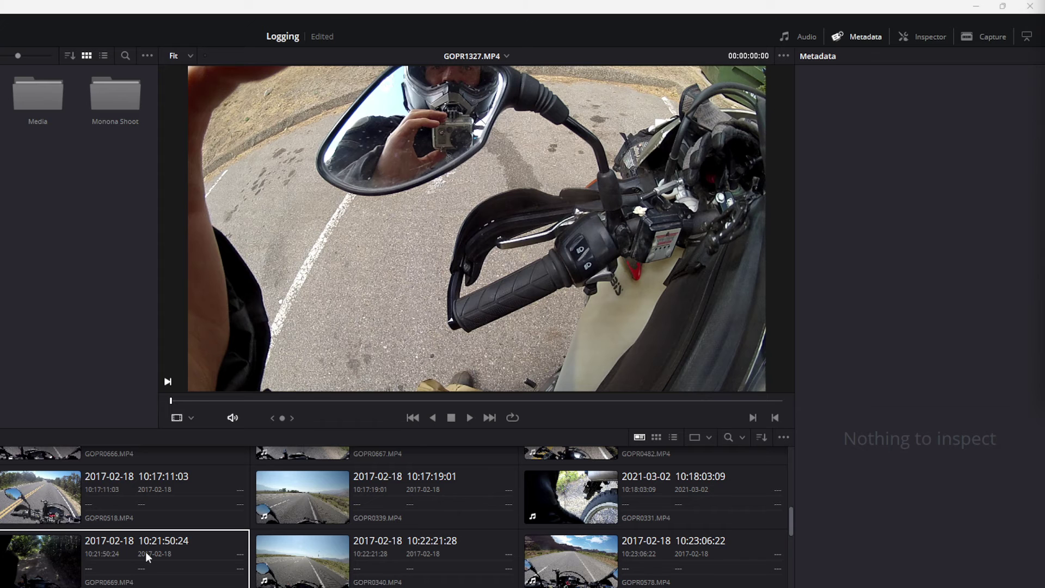
{"action": "left_click", "coordinate": [169, 544]}
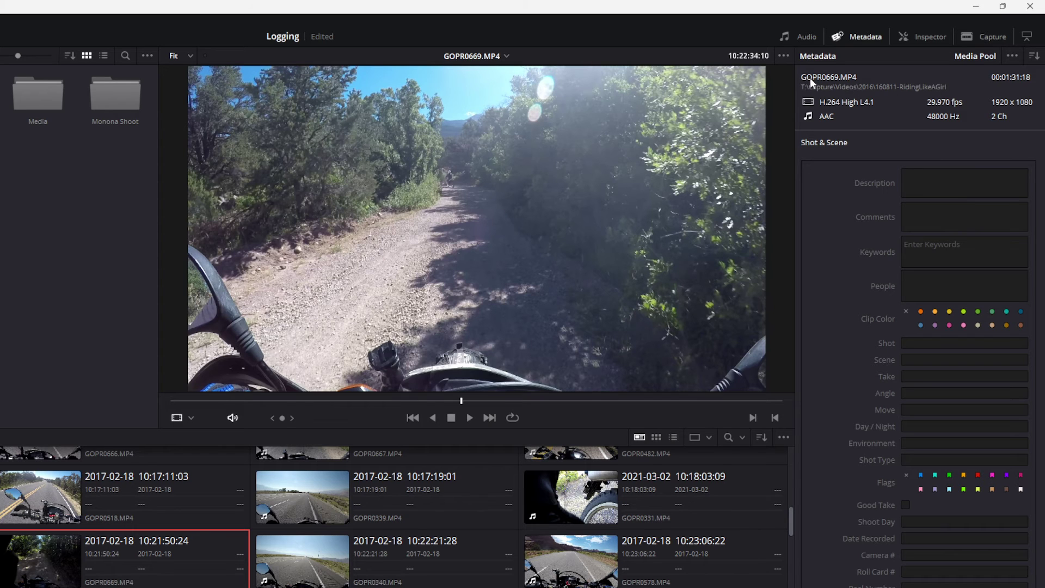
{"action": "left_click", "coordinate": [1033, 57]}
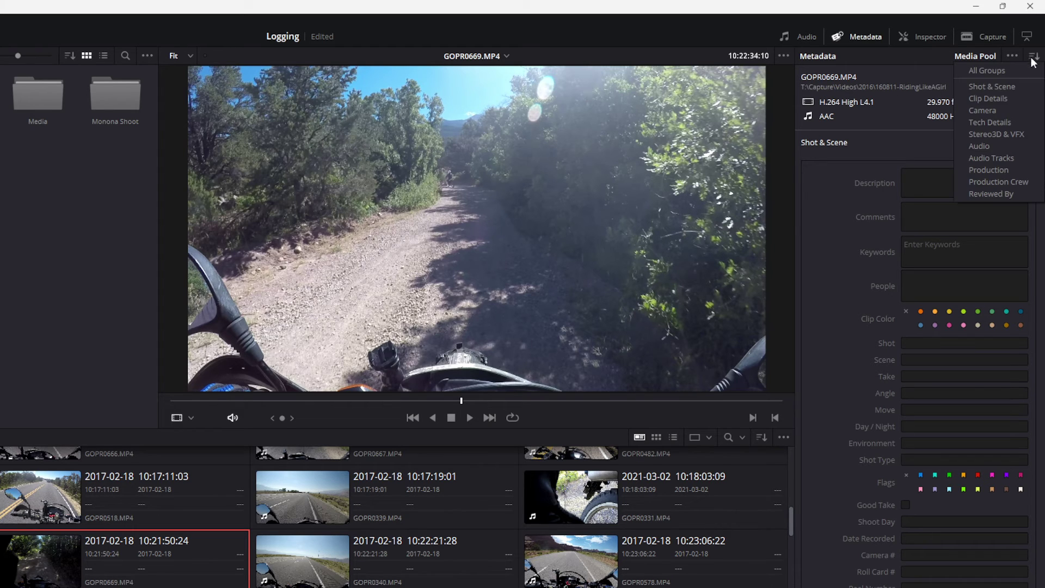
{"action": "left_click", "coordinate": [1006, 110]}
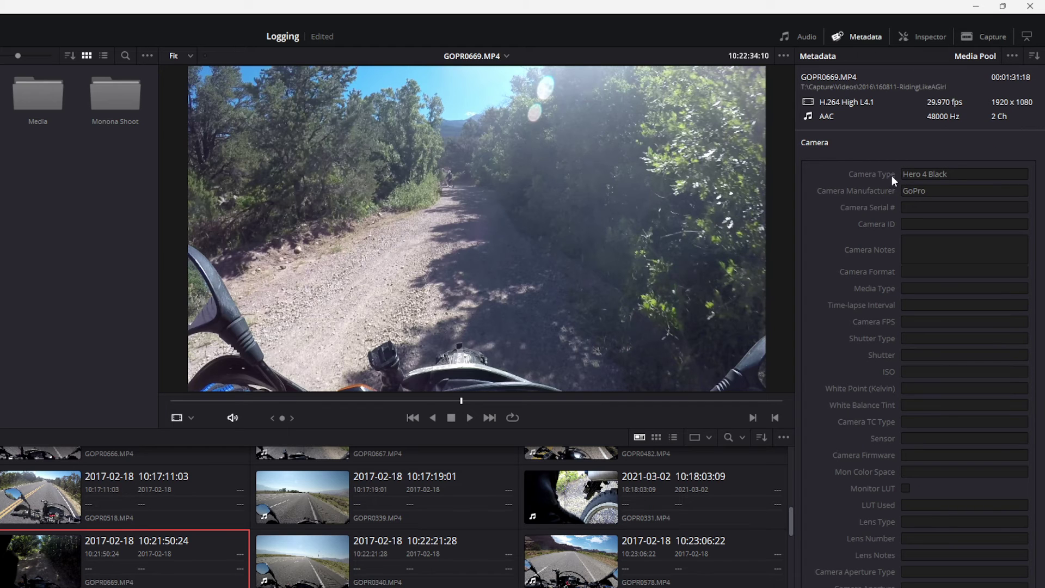
{"action": "left_click", "coordinate": [921, 174]}
{"action": "triple_click", "coordinate": [904, 174]}
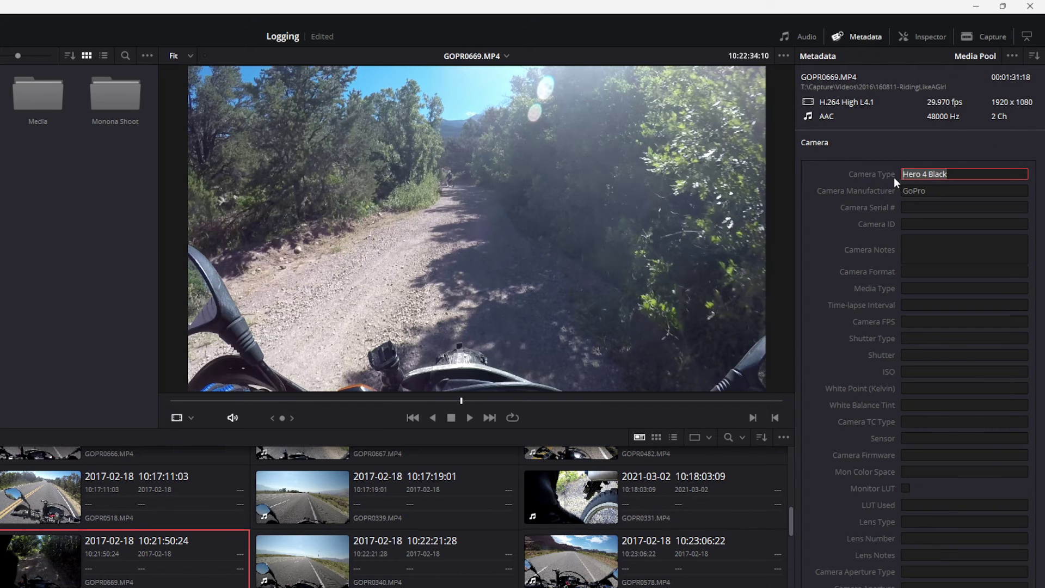
{"action": "key", "text": "Tab"}
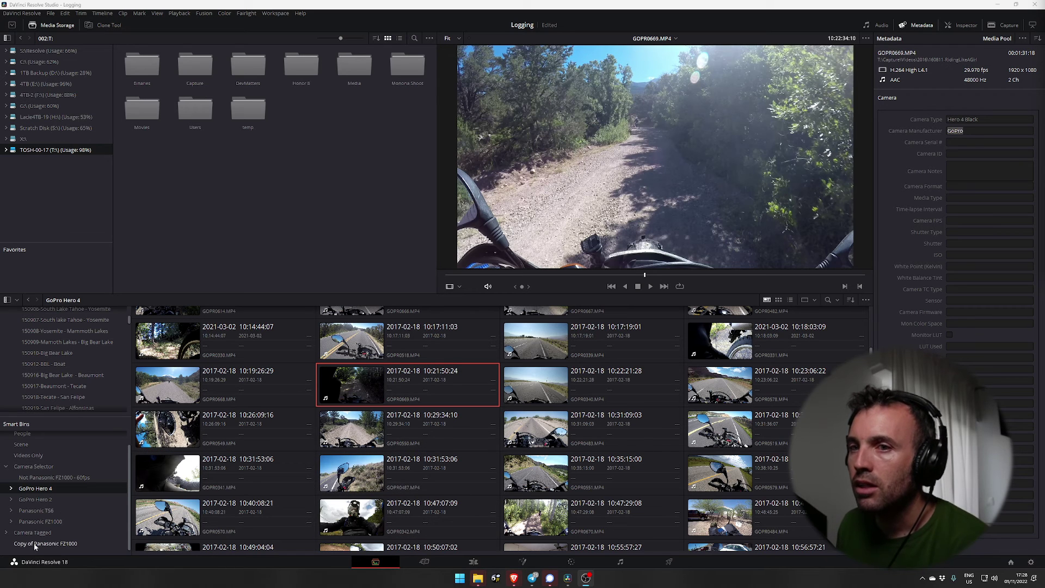
Show the 150825-Portland - Yachats footage bin and preview clip P1060331.MP4, scrubbing back to about 00:00:04:04
{"action": "scroll", "coordinate": [80, 360], "scroll_direction": "up", "scroll_amount": 5}
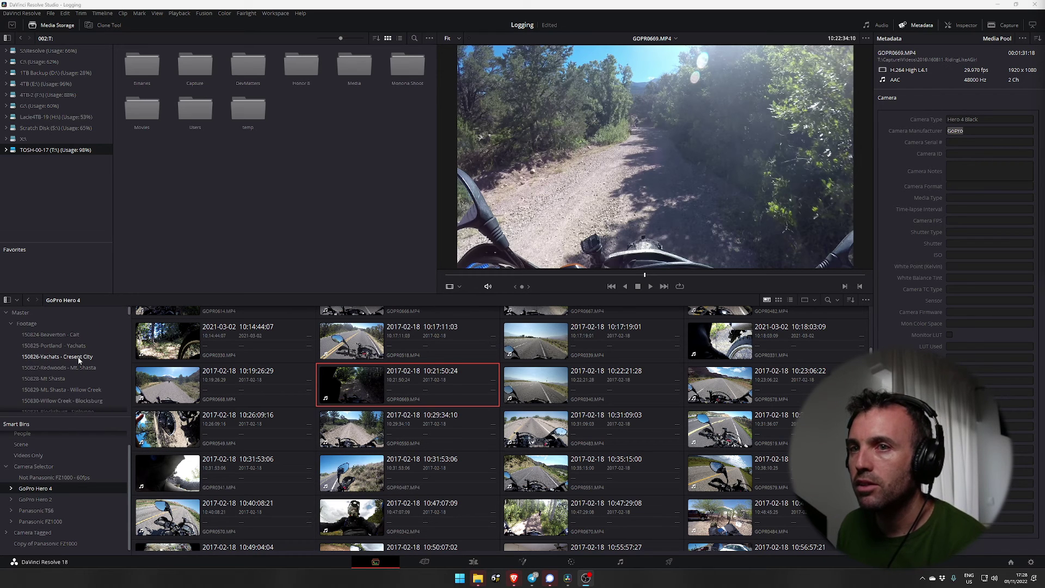
{"action": "left_click", "coordinate": [63, 346]}
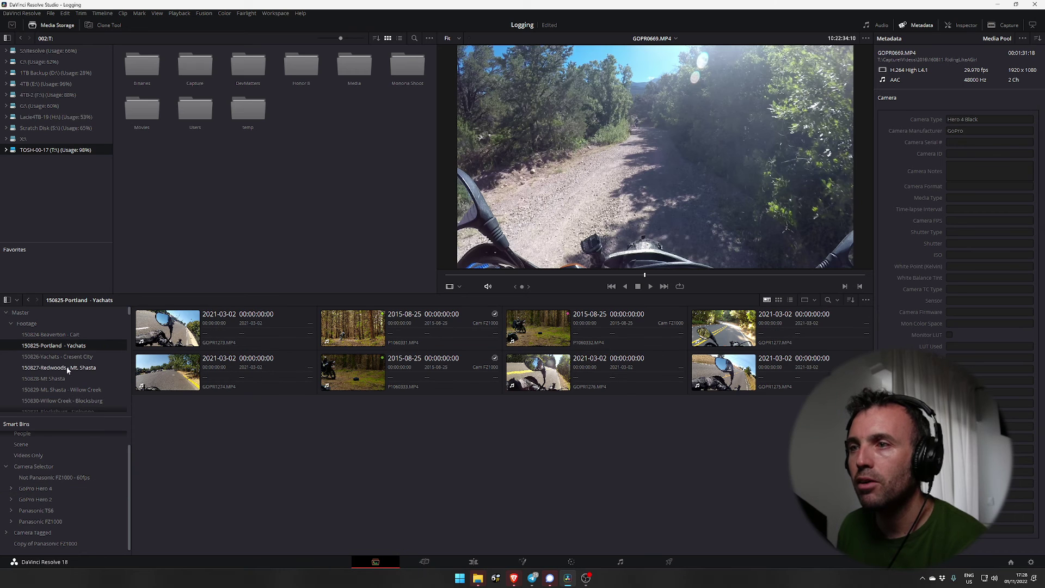
{"action": "left_click", "coordinate": [385, 338]}
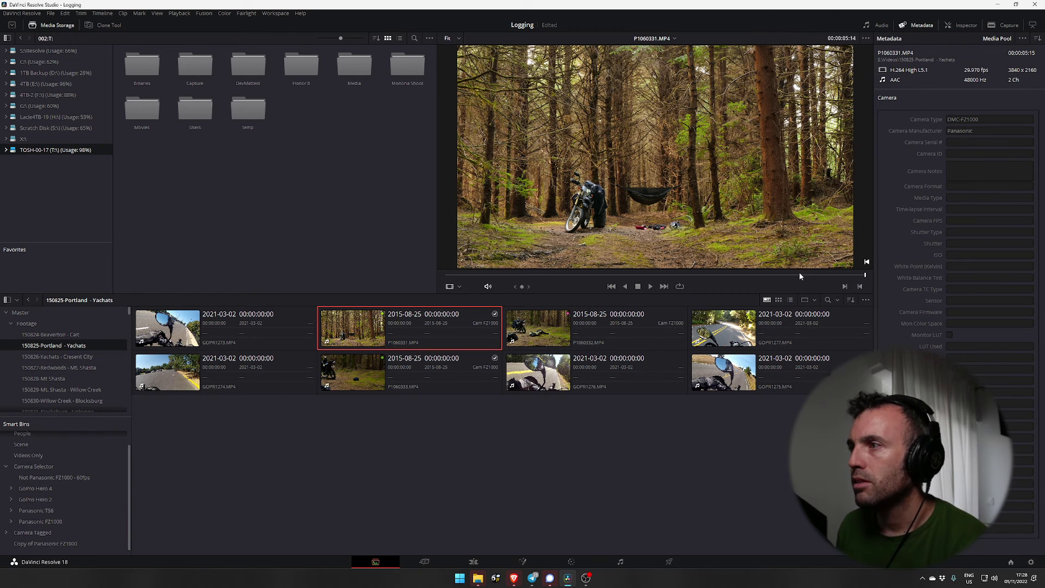
{"action": "left_click_drag", "start_coordinate": [839, 275], "coordinate": [764, 278]}
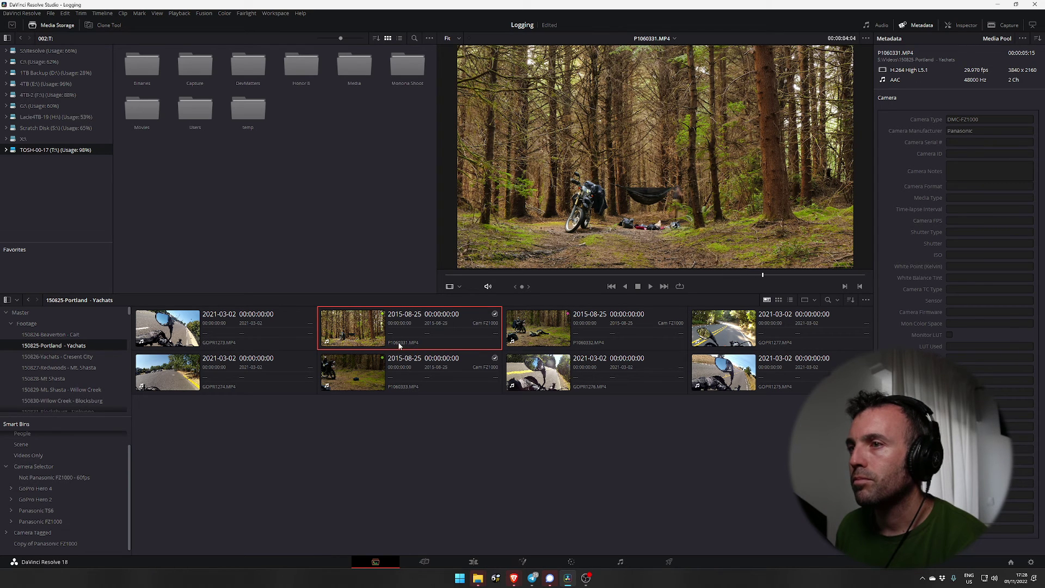
Show the Shot & Scene metadata of P1060331.MP4 and examine its description, keywords and Good Take setting
{"action": "left_click", "coordinate": [1039, 41]}
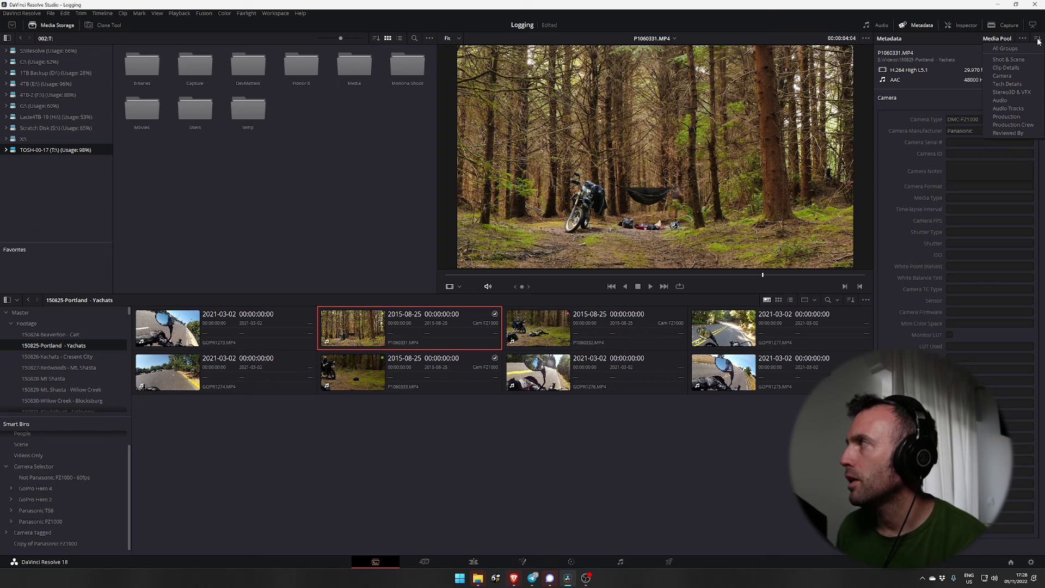
{"action": "left_click", "coordinate": [1012, 60]}
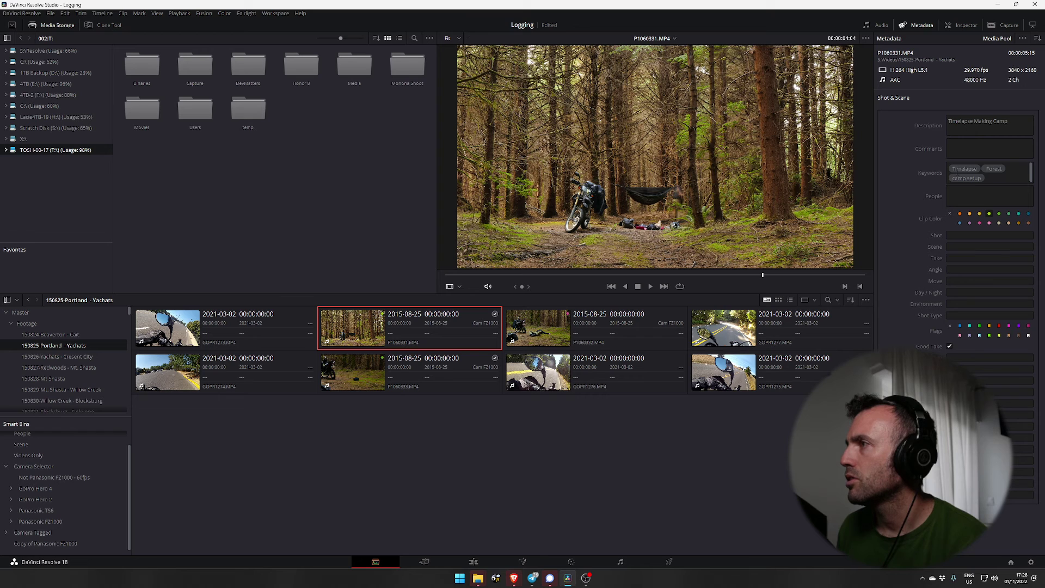
{"action": "left_click", "coordinate": [986, 121]}
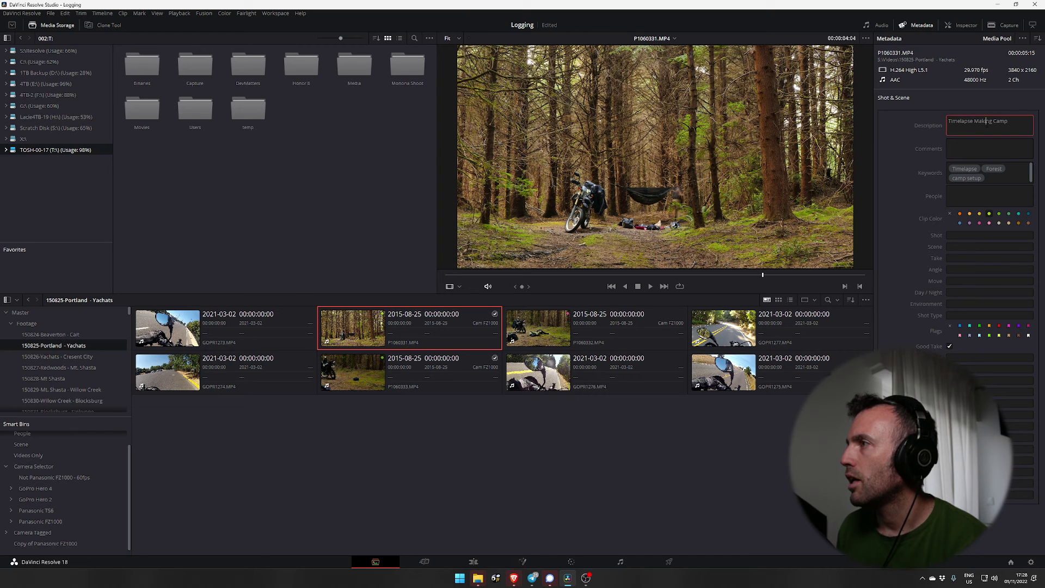
{"action": "left_click_drag", "start_coordinate": [951, 121], "coordinate": [1009, 121]}
{"action": "left_click", "coordinate": [1009, 121]}
{"action": "left_click", "coordinate": [989, 169]}
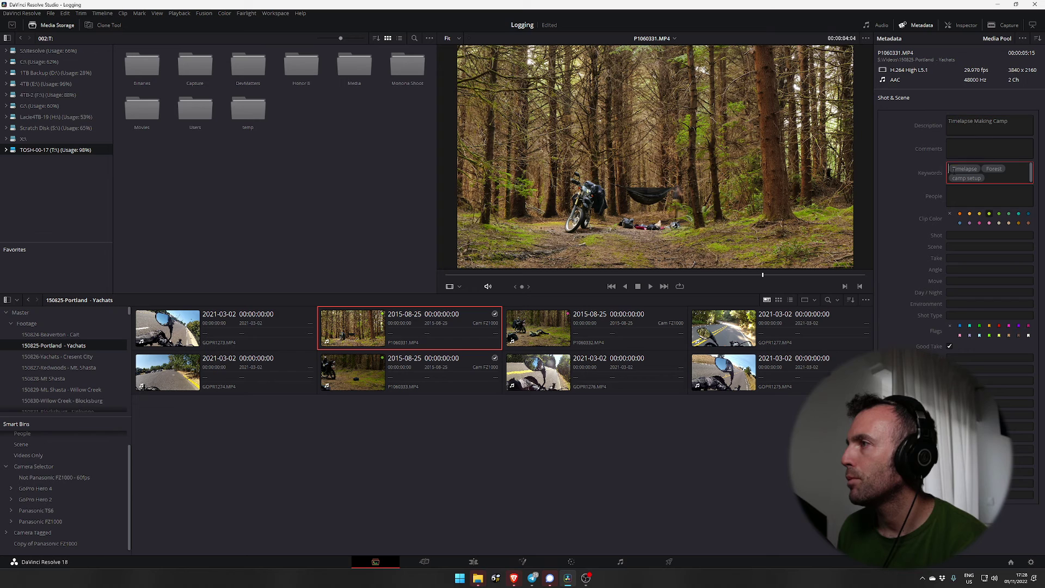
{"action": "left_click", "coordinate": [993, 169]}
{"action": "left_click", "coordinate": [974, 178]}
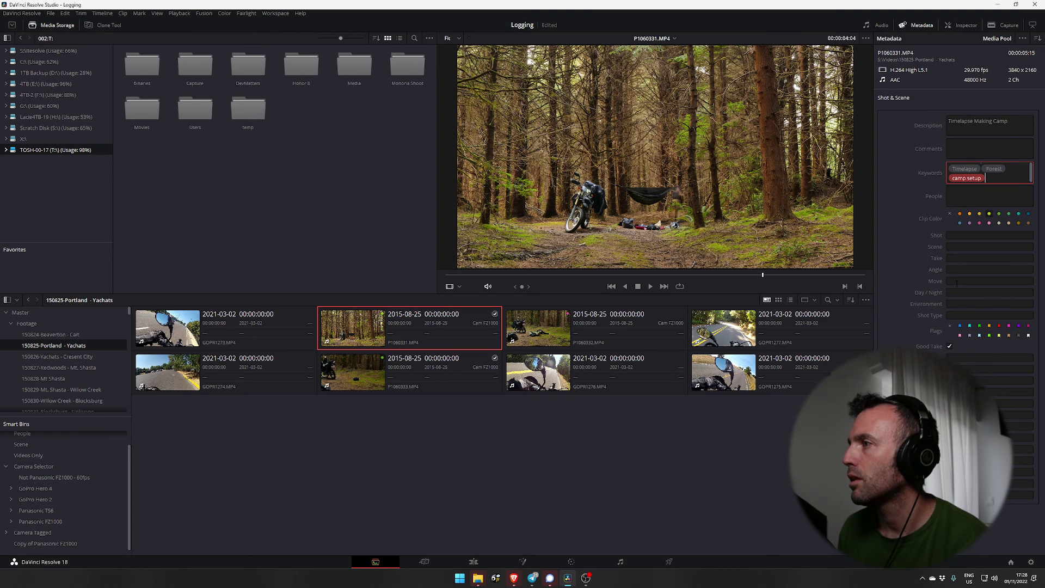
{"action": "left_click", "coordinate": [950, 347]}
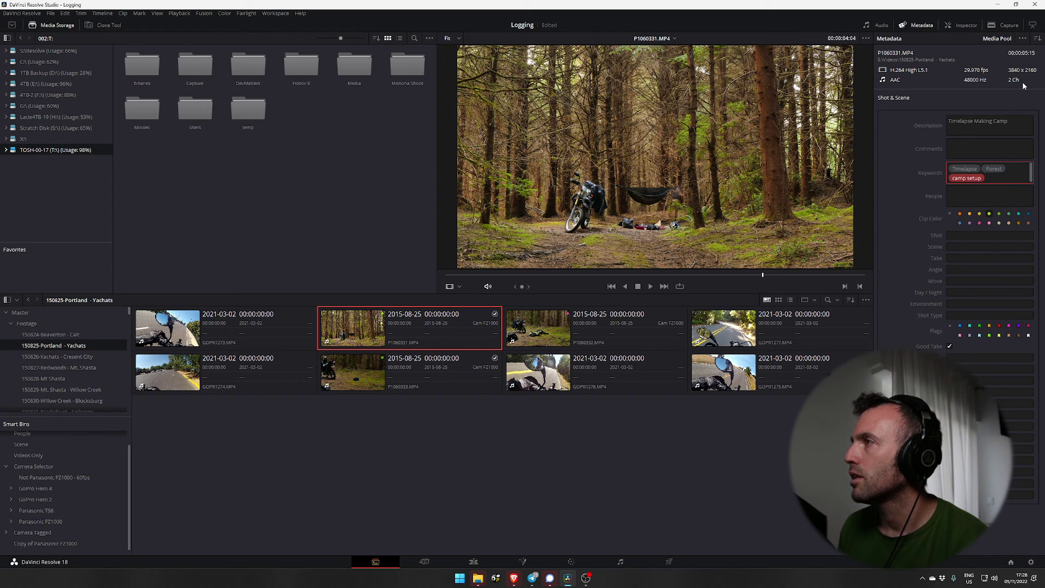
{"action": "left_click", "coordinate": [1037, 38]}
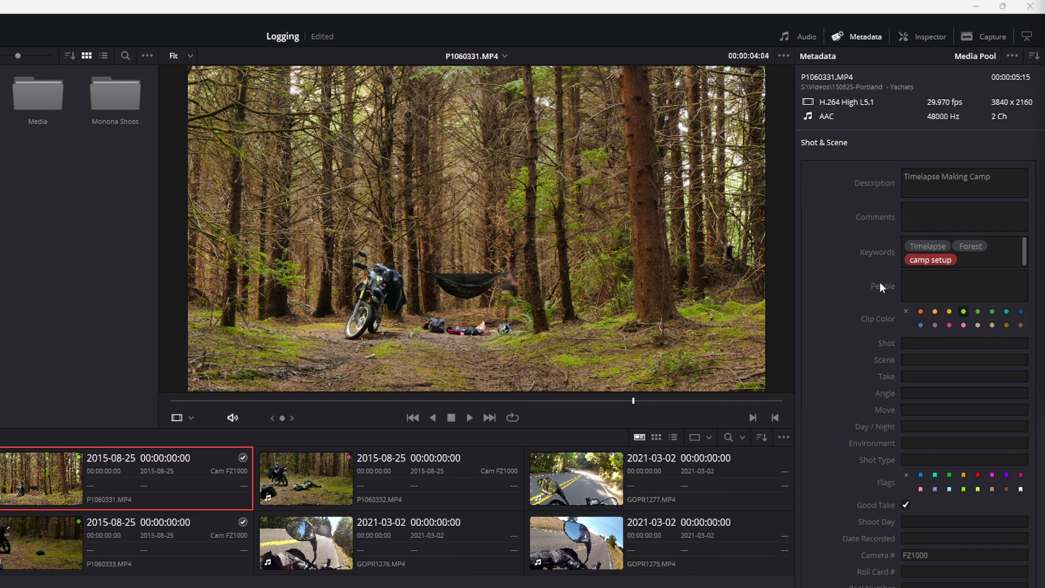
Preview clips P1060332.MP4 and P1060333.MP4, scrubbing through each to compare the footage with its Shot & Scene metadata
{"action": "left_click", "coordinate": [386, 484]}
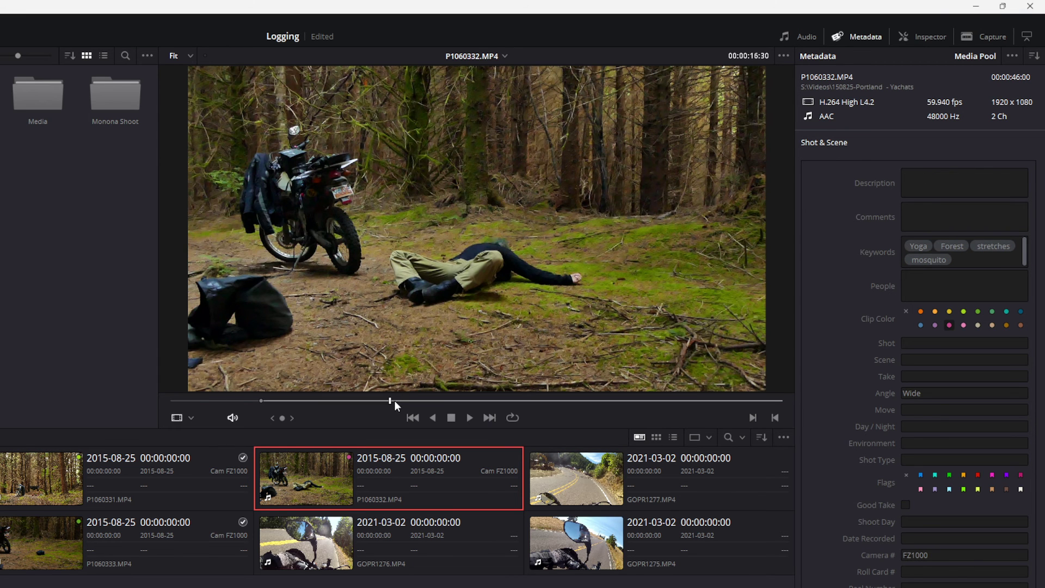
{"action": "left_click_drag", "start_coordinate": [390, 403], "coordinate": [254, 406]}
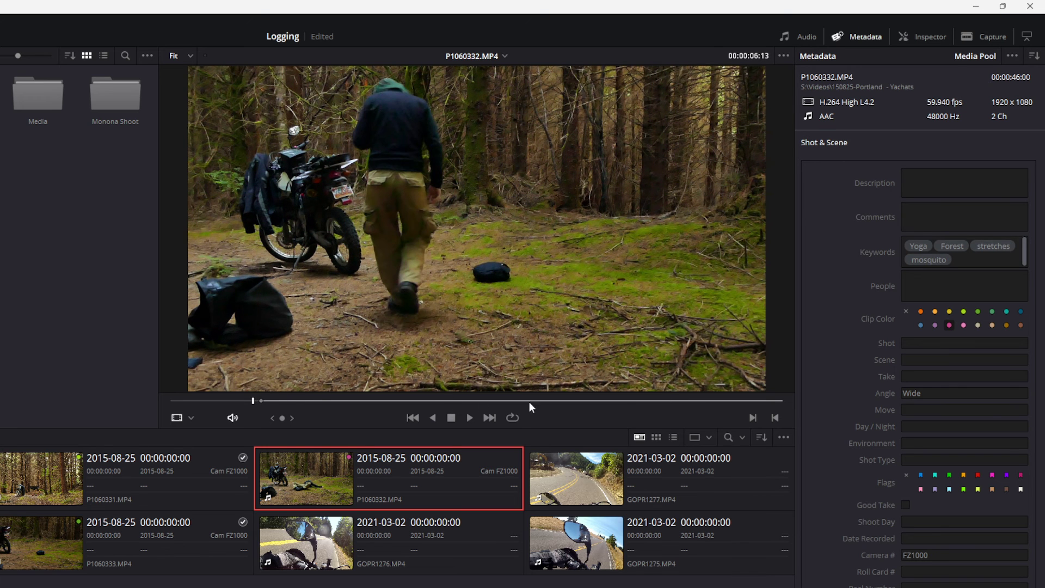
{"action": "left_click", "coordinate": [164, 542]}
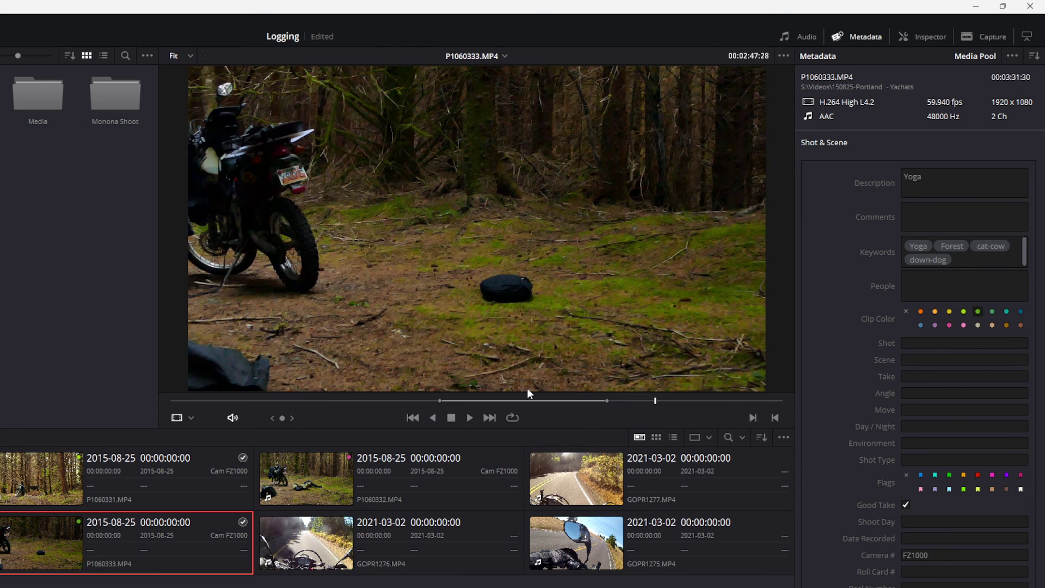
{"action": "left_click_drag", "start_coordinate": [653, 400], "coordinate": [600, 401]}
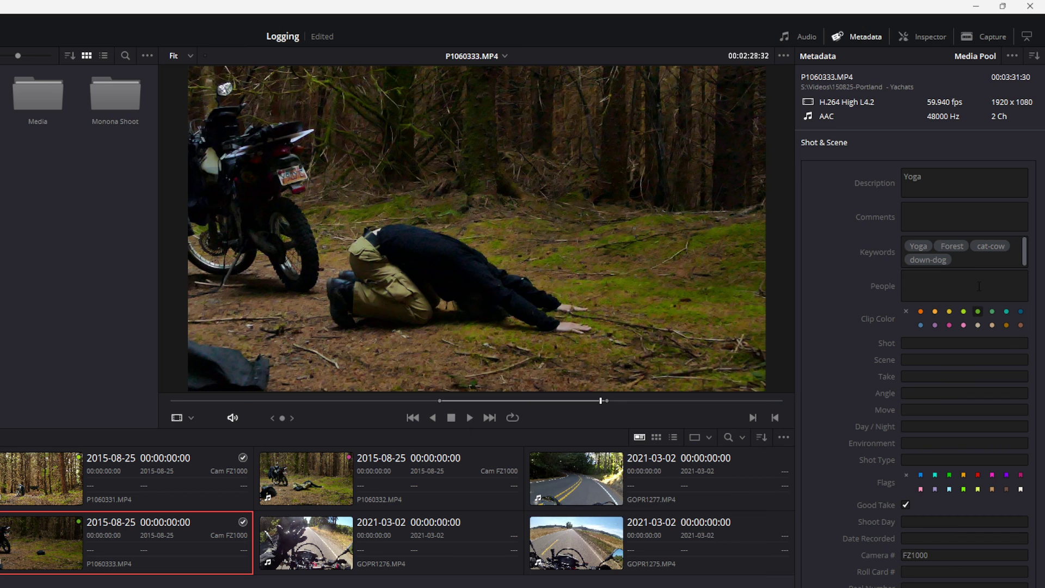
Scrub through helmet camera clip GOPR1277.MP4 and examine its description and keywords fields
{"action": "left_click", "coordinate": [766, 455]}
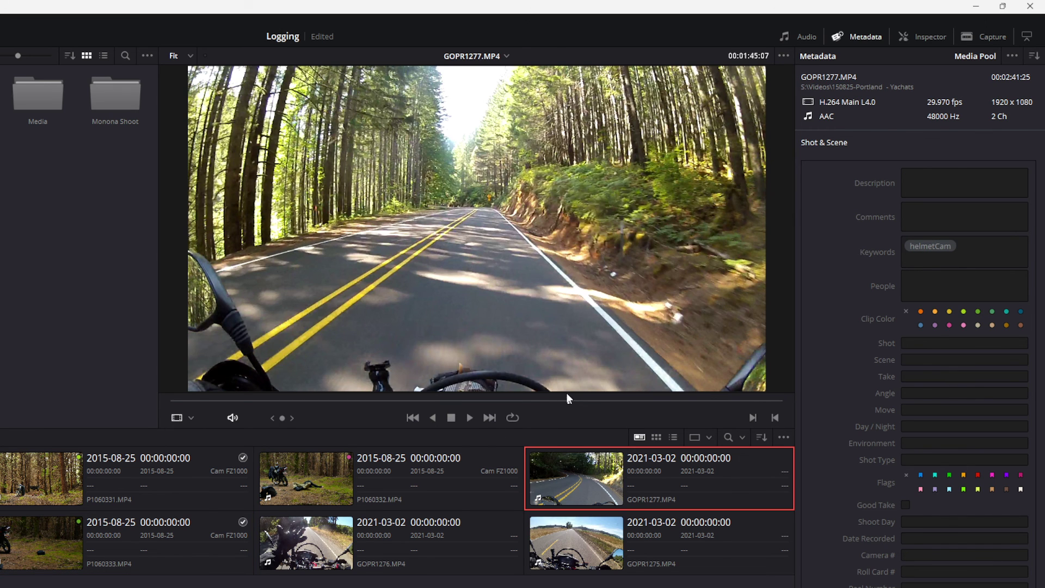
{"action": "left_click_drag", "start_coordinate": [570, 403], "coordinate": [243, 405]}
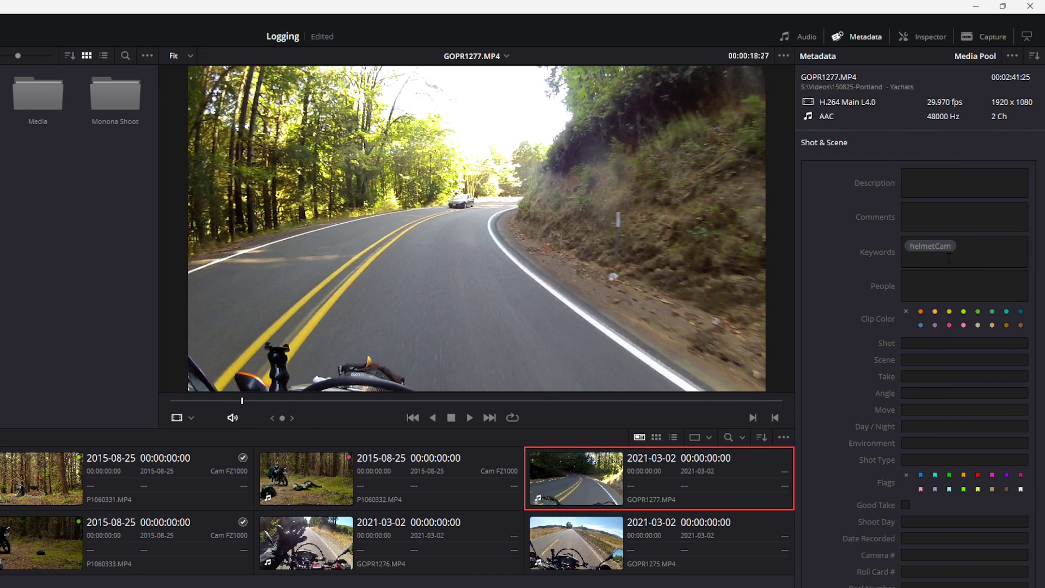
{"action": "left_click", "coordinate": [943, 176]}
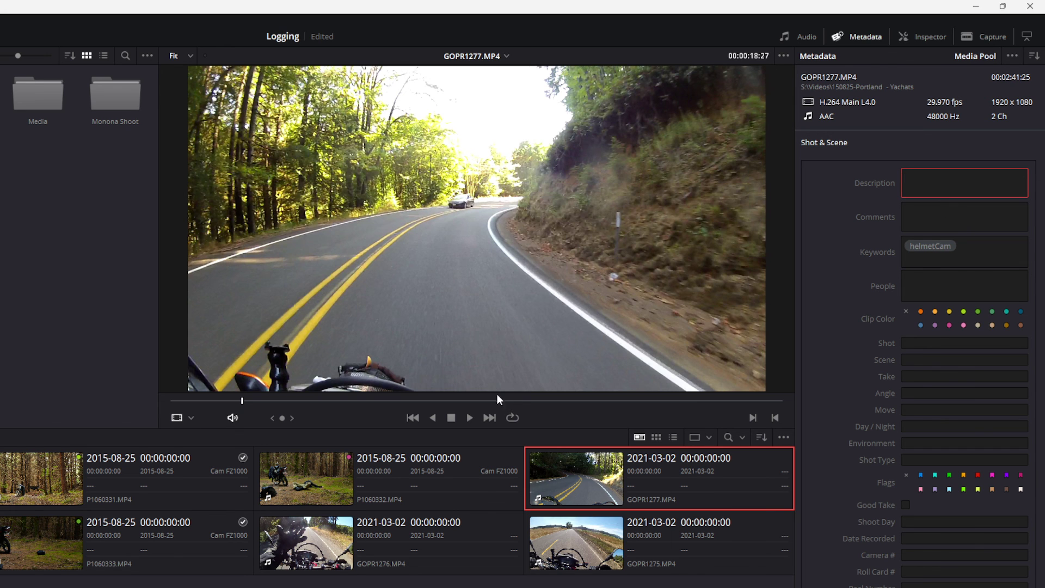
{"action": "left_click_drag", "start_coordinate": [241, 401], "coordinate": [315, 400]}
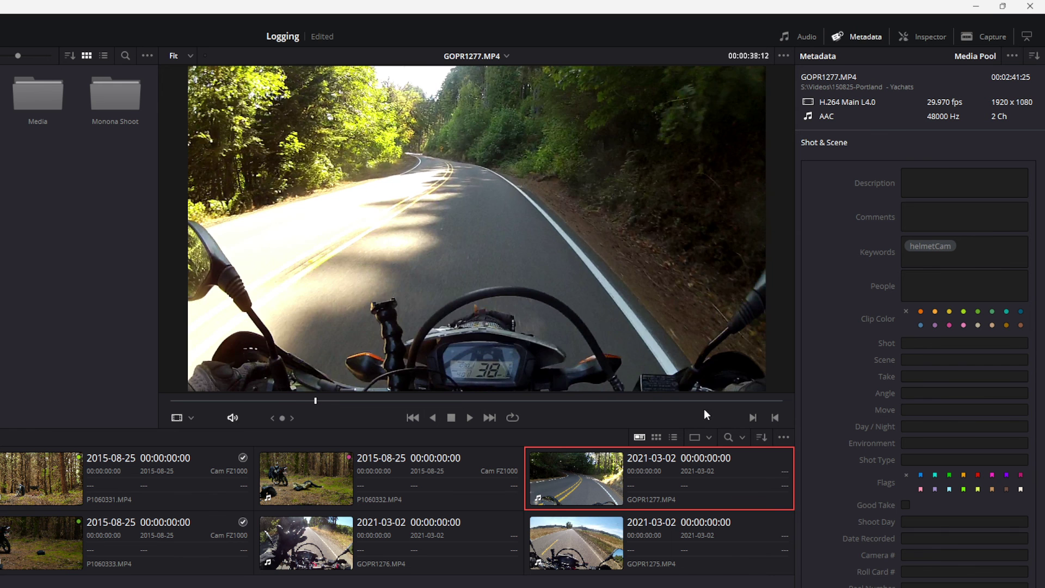
{"action": "left_click", "coordinate": [969, 244]}
{"action": "key", "text": "BackSpace"}
Examine the keywords of clip GOPR1275.MP4 and view the Shot & Scene metadata of GOPR1276.MP4
{"action": "left_click", "coordinate": [711, 538]}
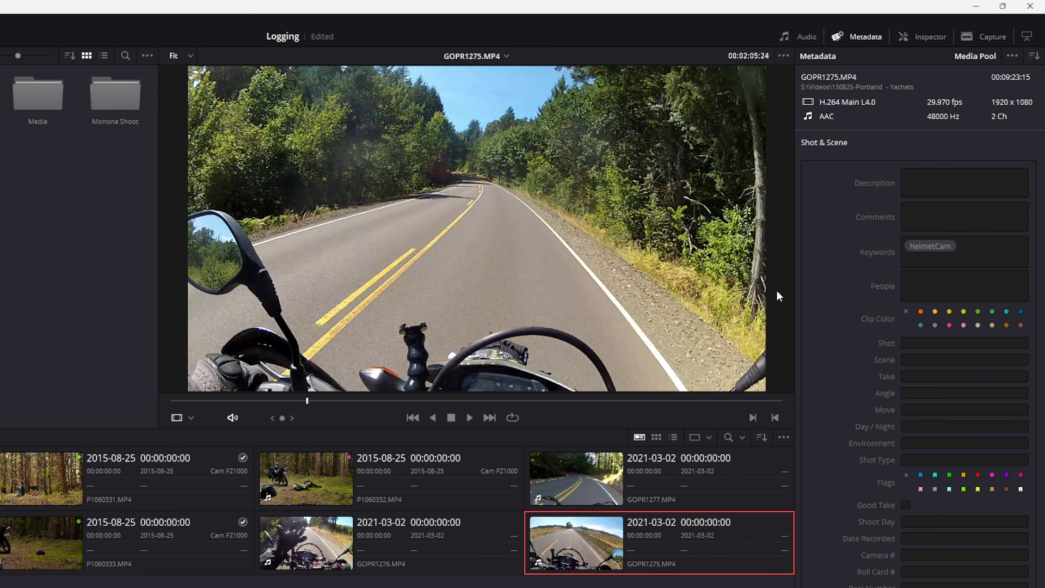
{"action": "left_click", "coordinate": [936, 246]}
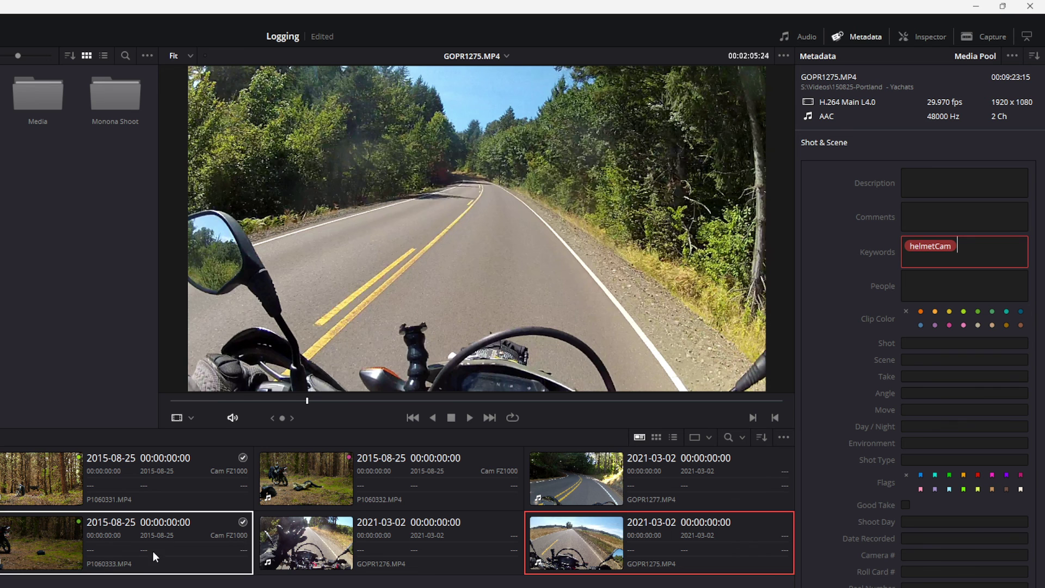
{"action": "left_click", "coordinate": [333, 544]}
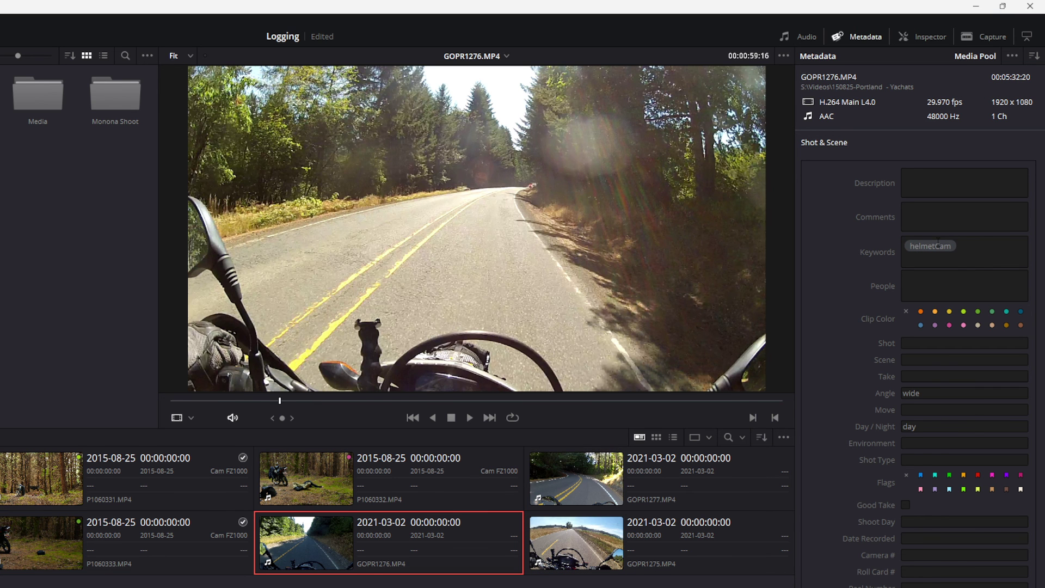